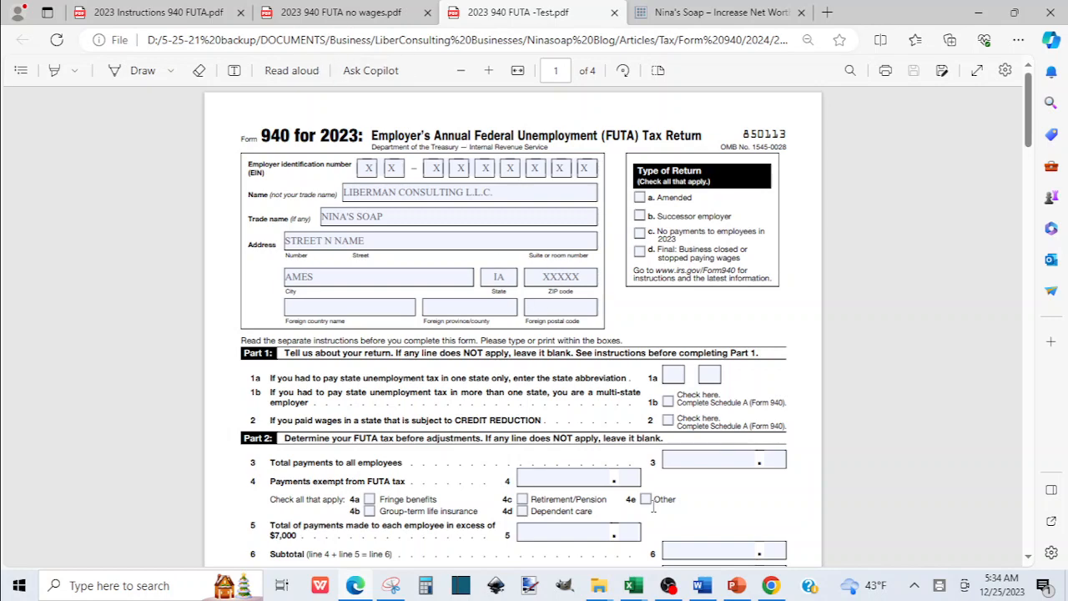
Bring the IRS.gov home page in the other browser to the front.
{"action": "left_click", "coordinate": [771, 585]}
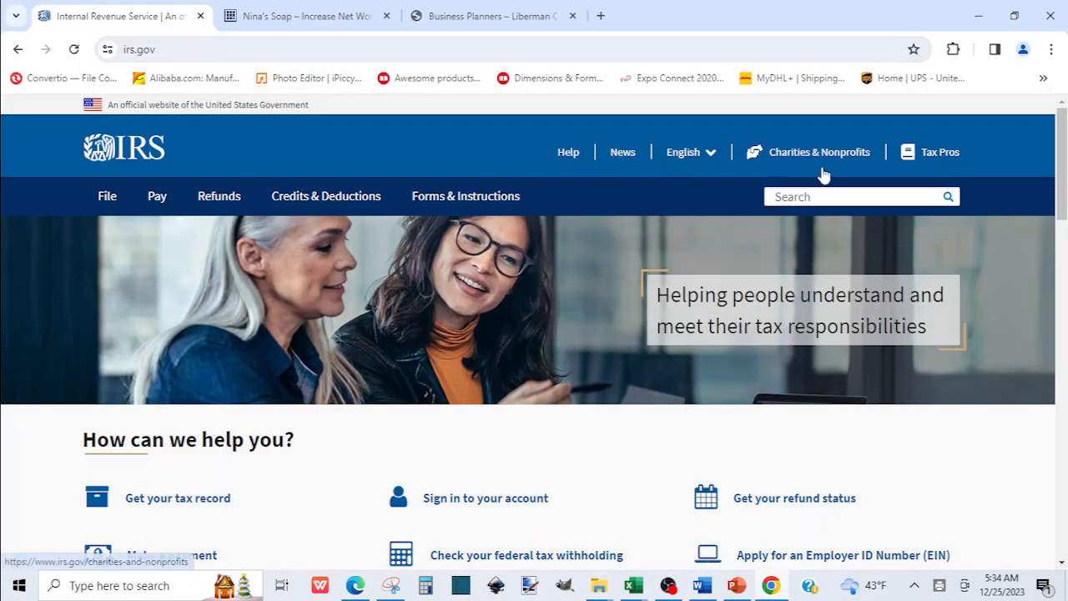
Search IRS.gov for 'form 940', skim the results, then return to the Form 940 draft PDF.
{"action": "left_click", "coordinate": [823, 195]}
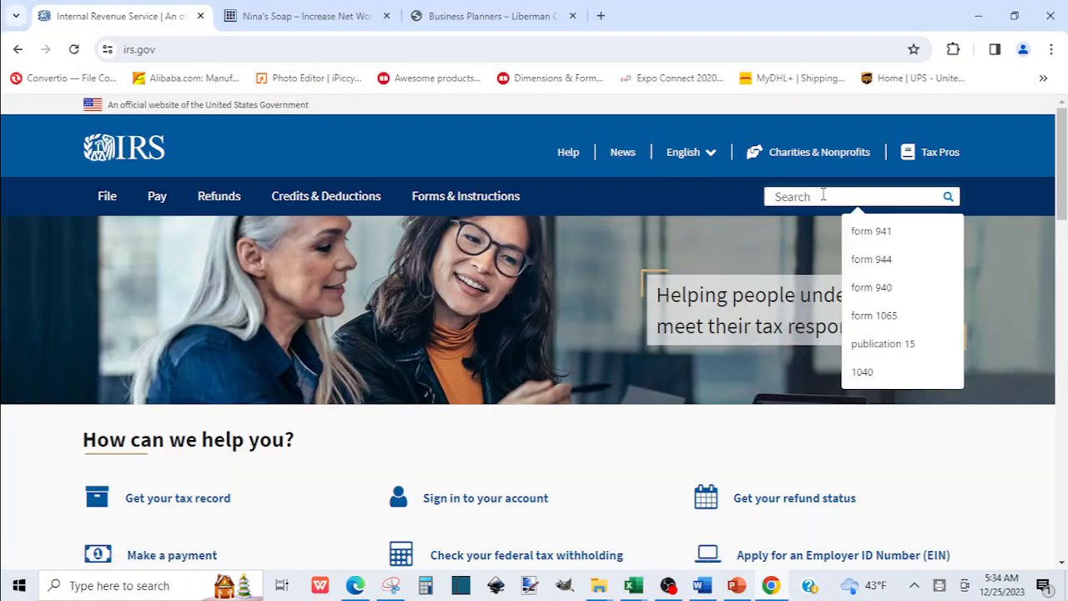
{"action": "type", "text": "form"}
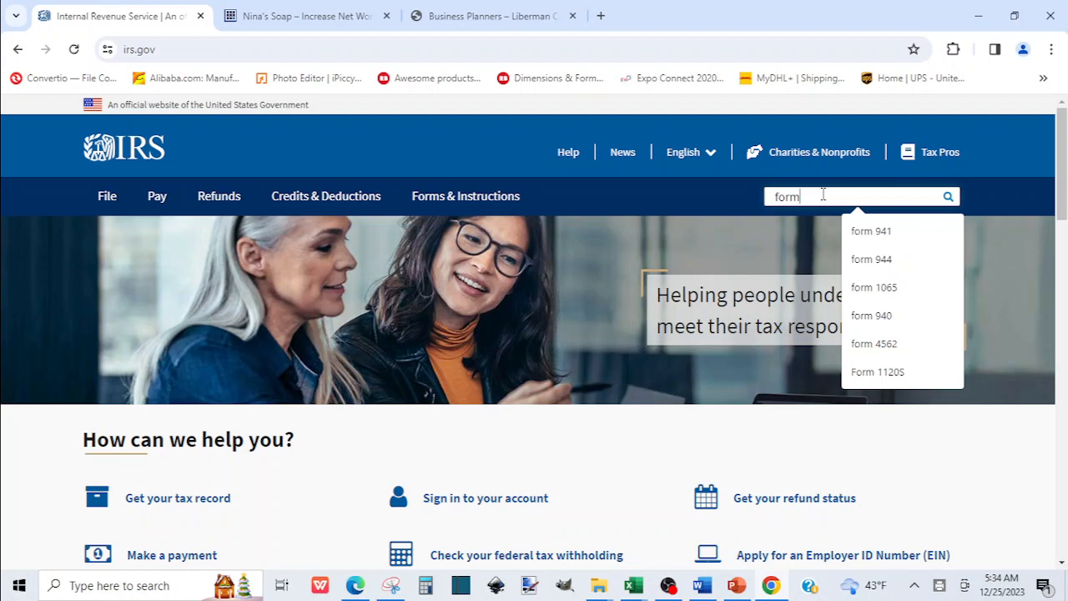
{"action": "type", "text": " 940"}
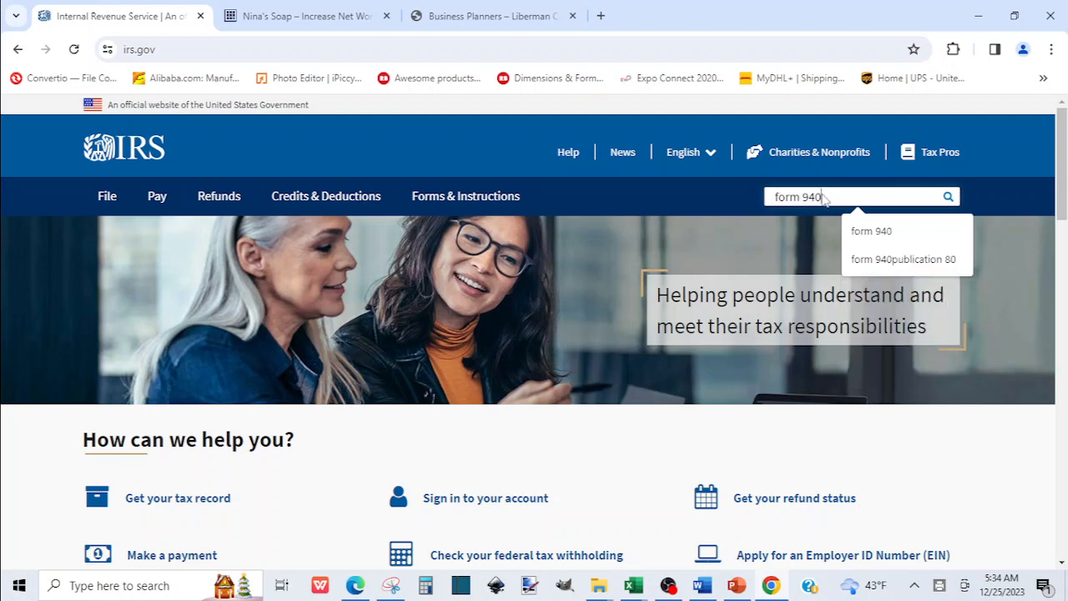
{"action": "key", "text": "Return"}
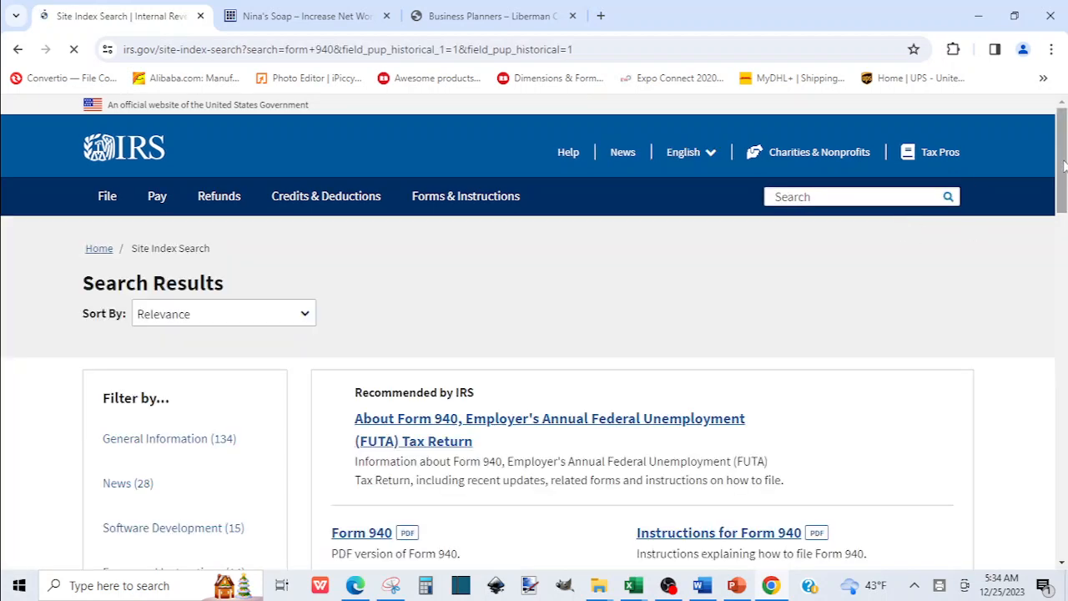
{"action": "scroll", "coordinate": [1064, 167], "scroll_direction": "down", "scroll_amount": 3}
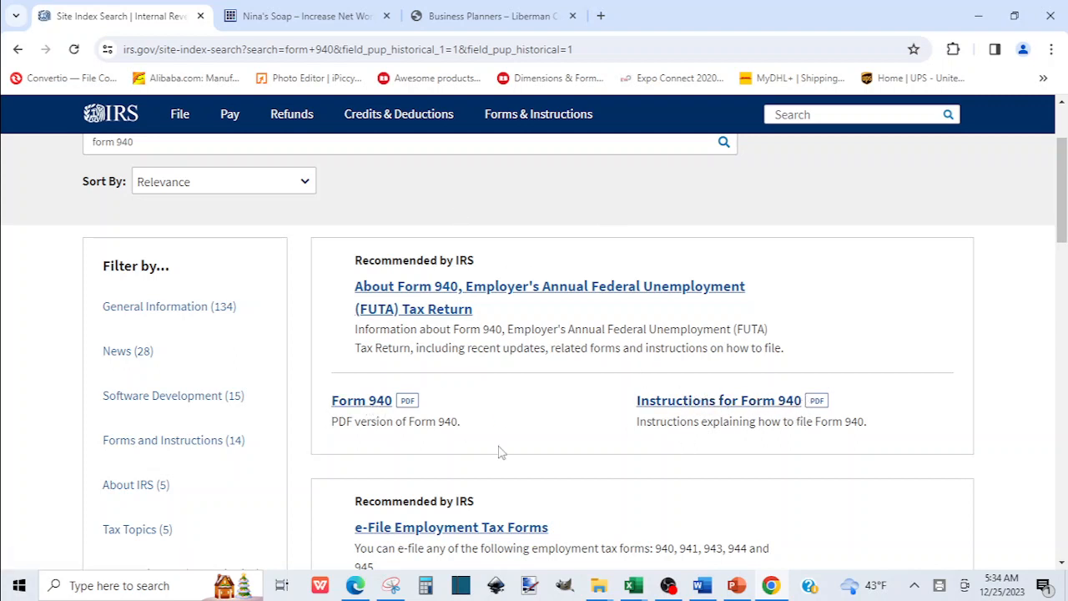
{"action": "left_click", "coordinate": [357, 588]}
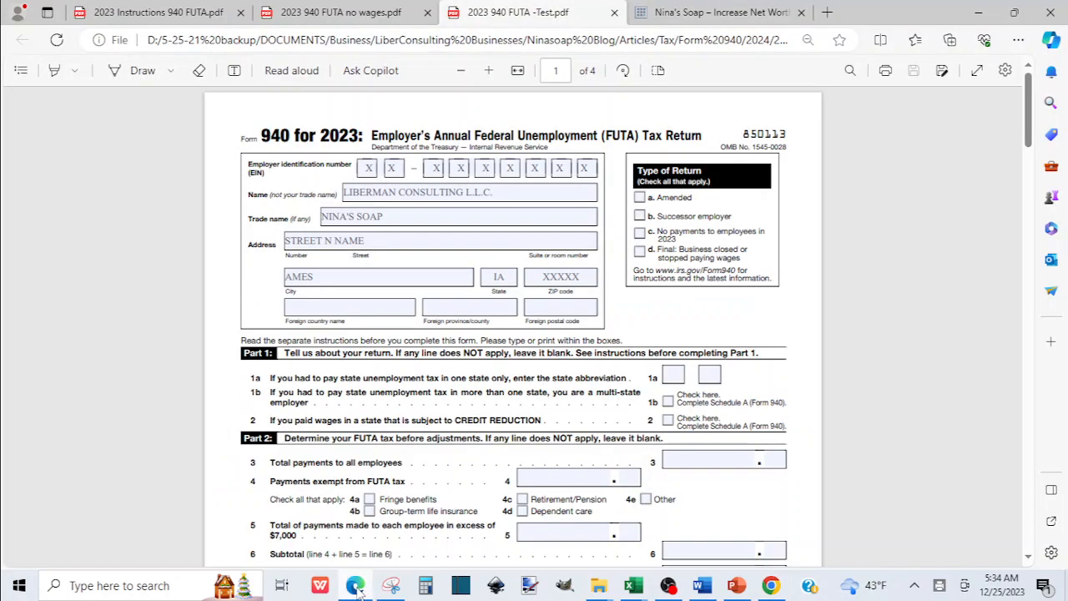
Zoom the Form 940 draft in three levels, then switch to 2023 Instructions 940 FUTA.pdf.
{"action": "left_click", "coordinate": [152, 17]}
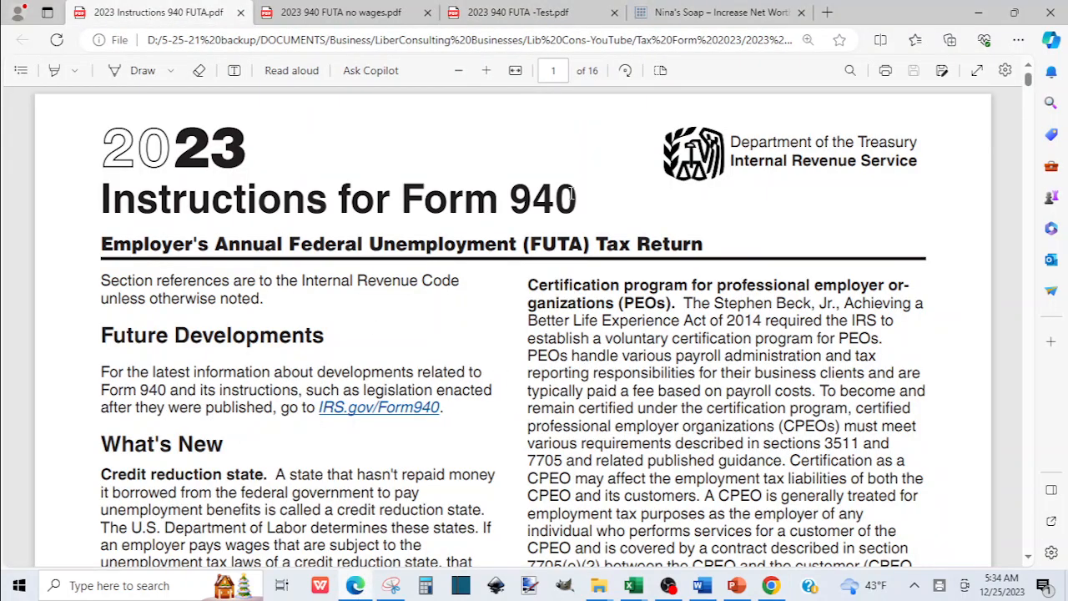
{"action": "left_click", "coordinate": [546, 24]}
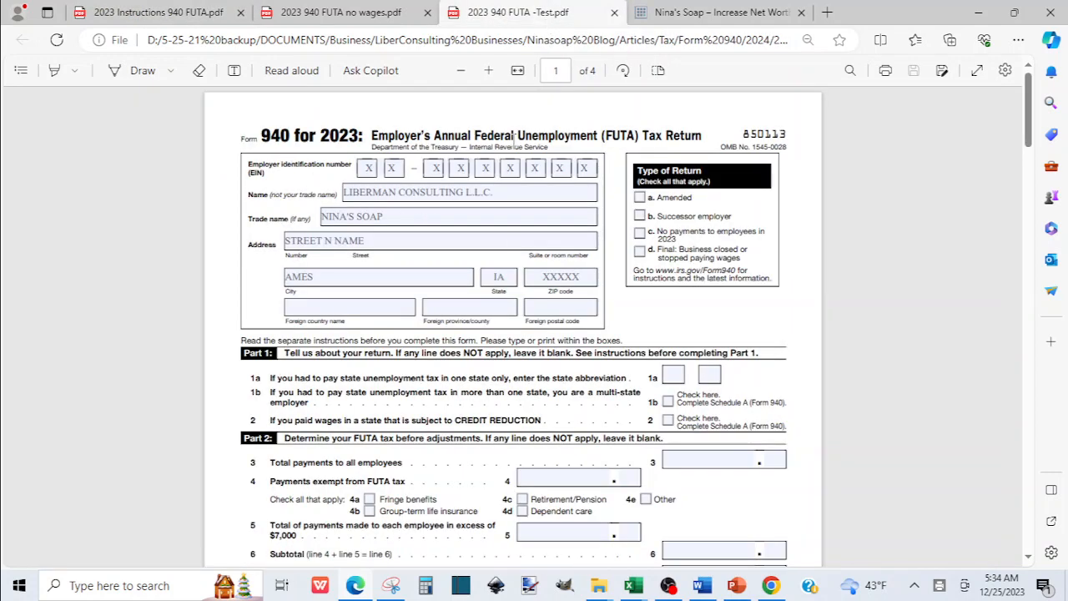
{"action": "left_click", "coordinate": [489, 71]}
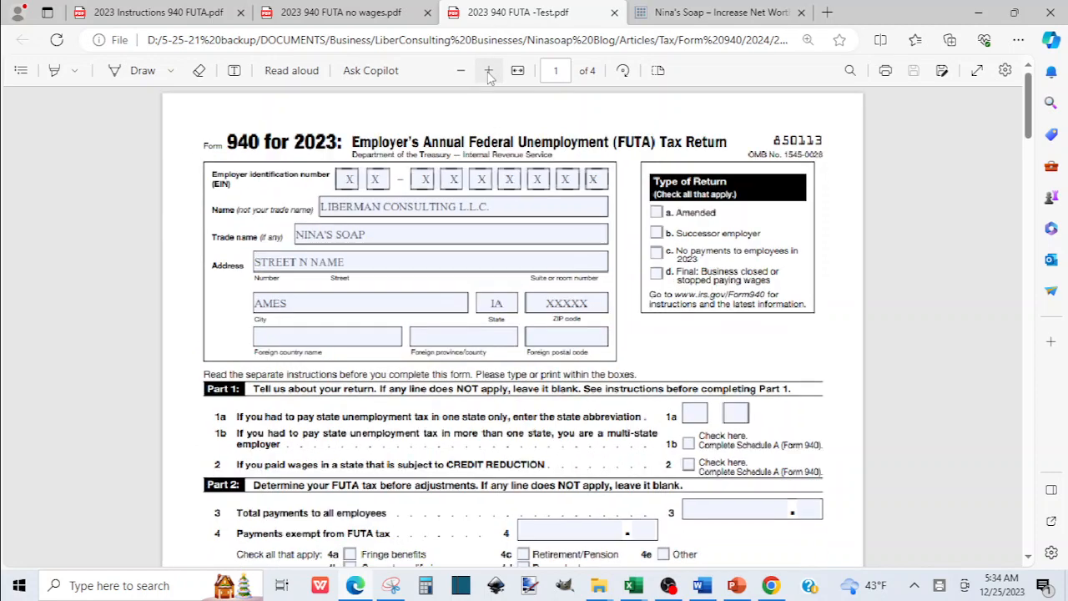
{"action": "left_click", "coordinate": [489, 71]}
{"action": "left_click", "coordinate": [489, 71]}
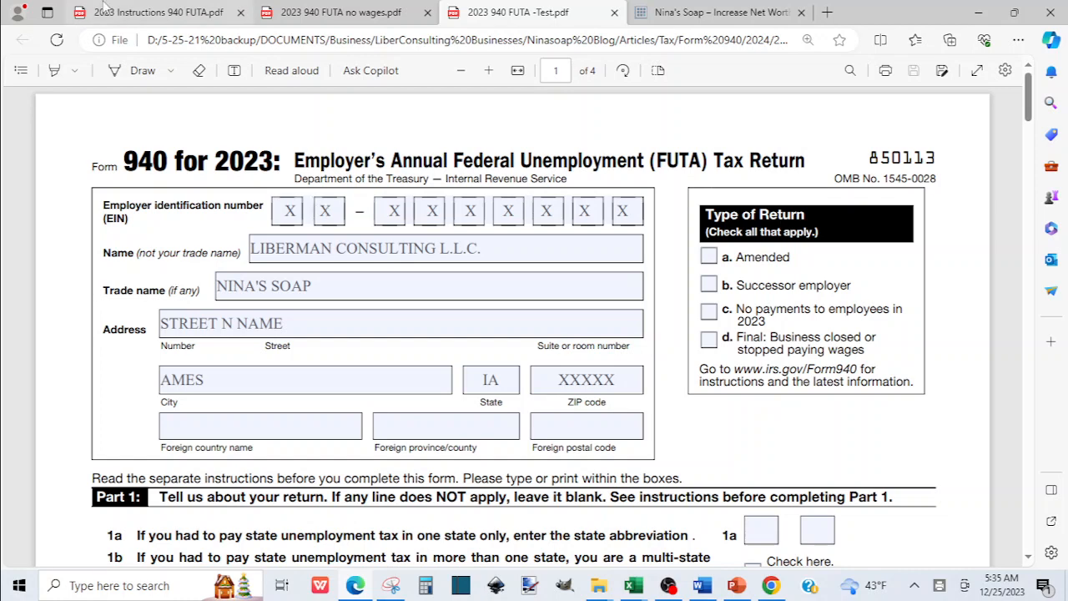
{"action": "left_click", "coordinate": [127, 13]}
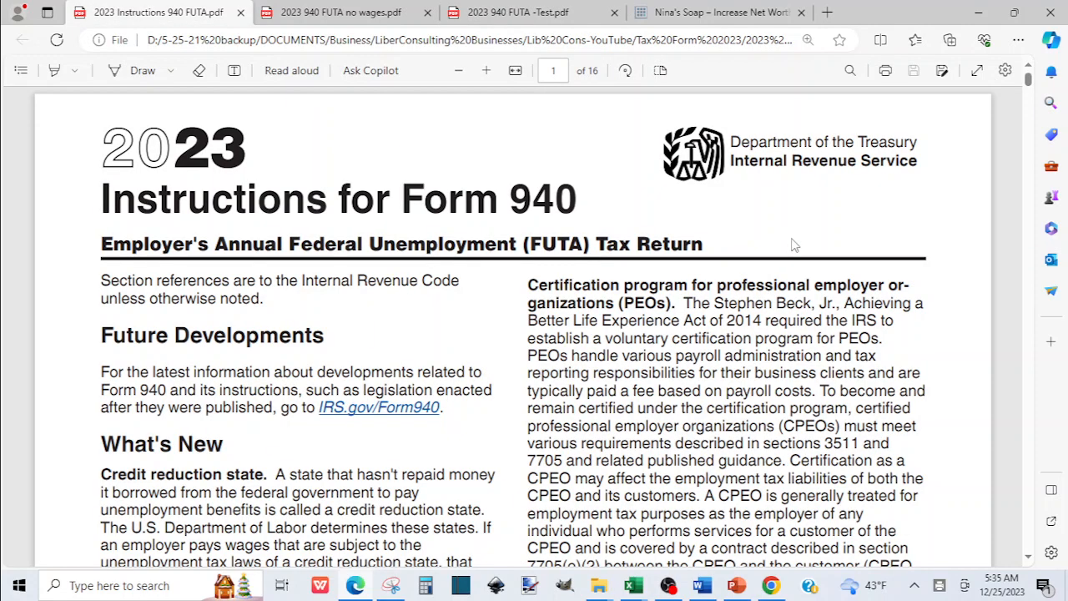
Scroll the instructions from page 4 down to 'No payments to employees in 2023' on page 8.
{"action": "scroll", "coordinate": [857, 498], "scroll_direction": "down", "scroll_amount": 3}
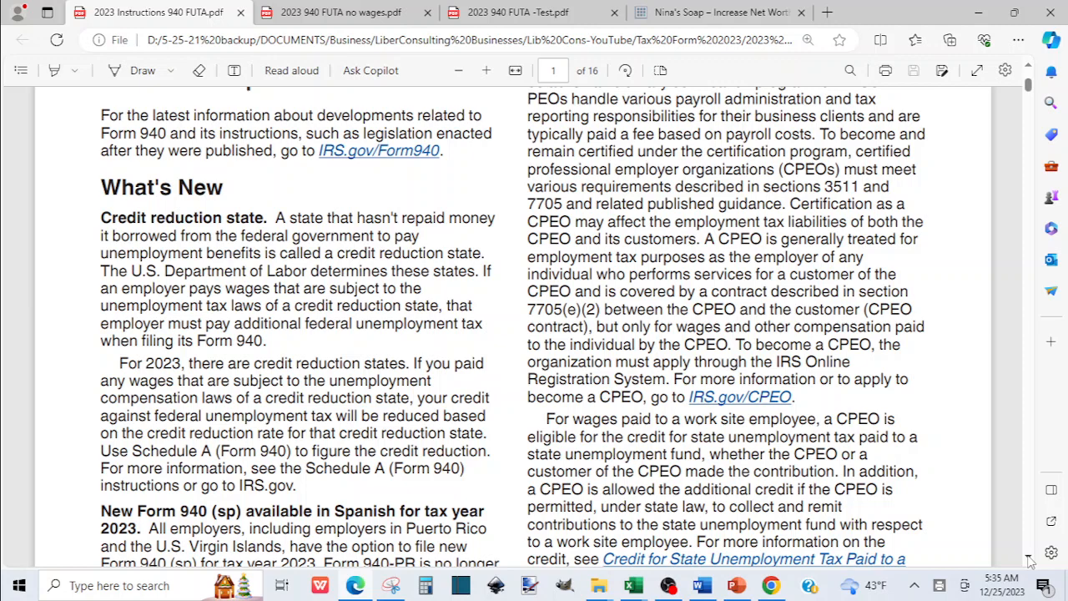
{"action": "scroll", "coordinate": [1030, 561], "scroll_direction": "down", "scroll_amount": 5}
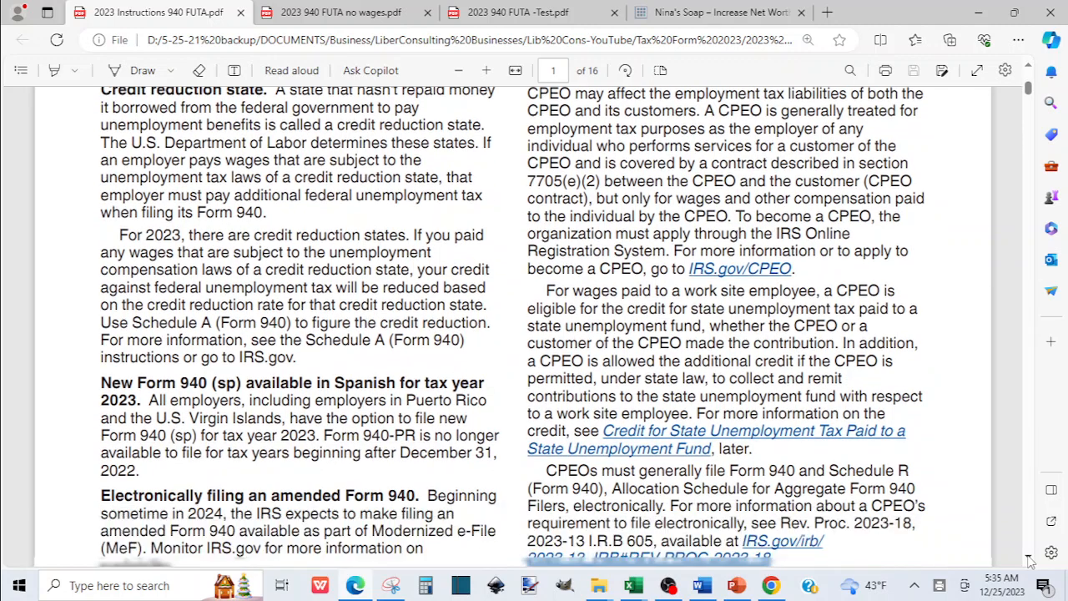
{"action": "scroll", "coordinate": [1030, 561], "scroll_direction": "down", "scroll_amount": 3}
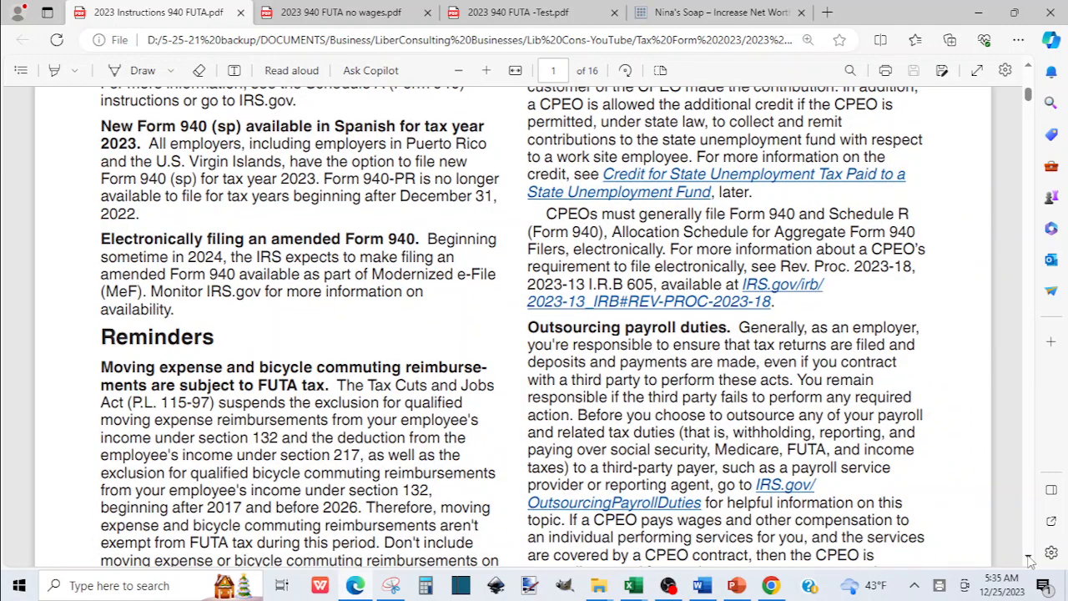
{"action": "scroll", "coordinate": [1029, 561], "scroll_direction": "down", "scroll_amount": 3}
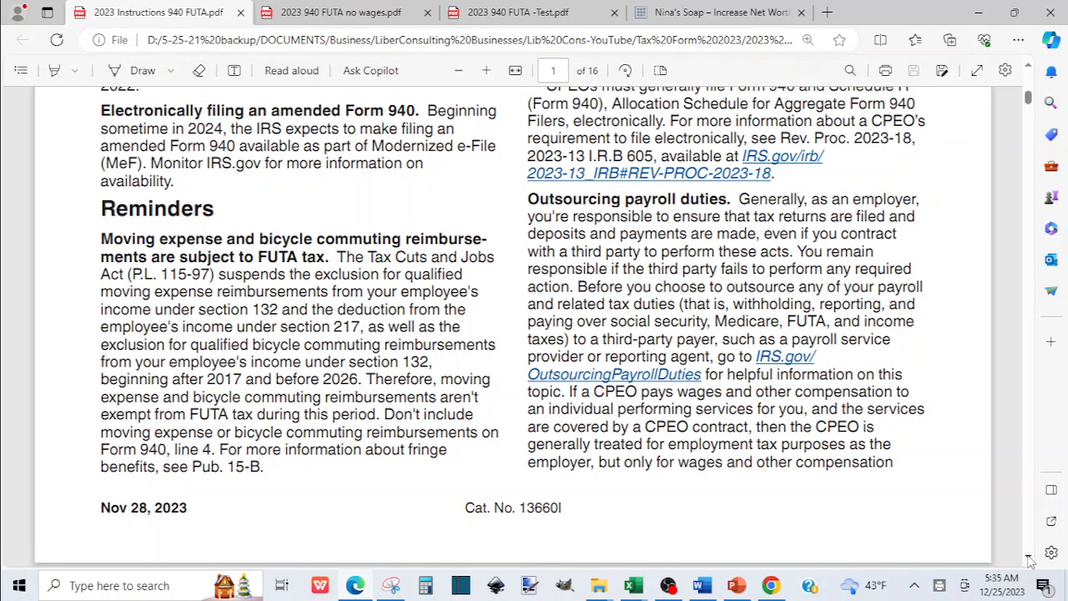
{"action": "scroll", "coordinate": [1030, 561], "scroll_direction": "down", "scroll_amount": 10}
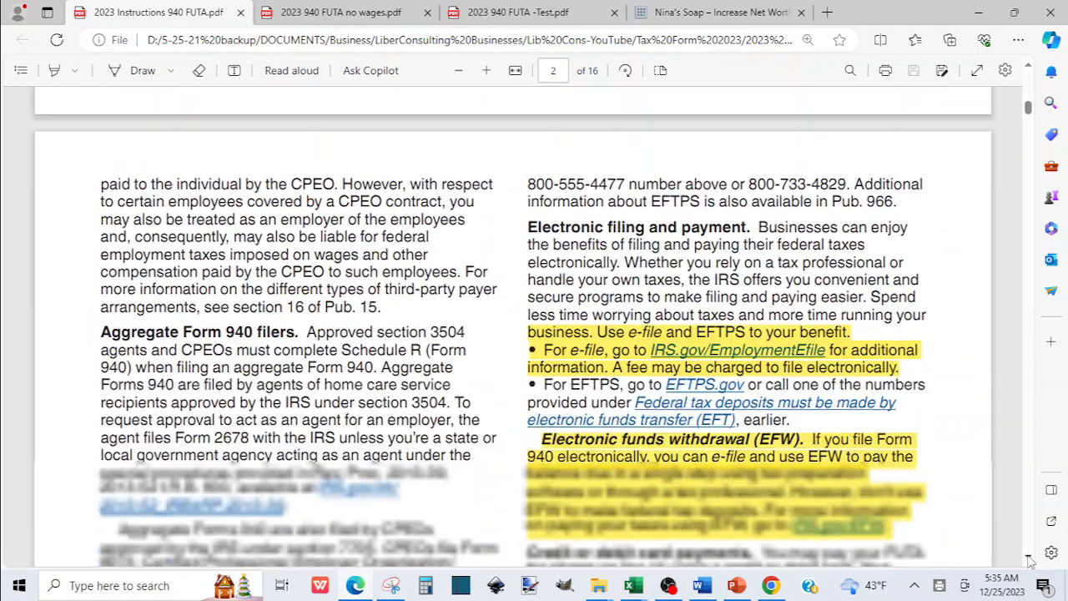
{"action": "scroll", "coordinate": [1030, 561], "scroll_direction": "down", "scroll_amount": 3}
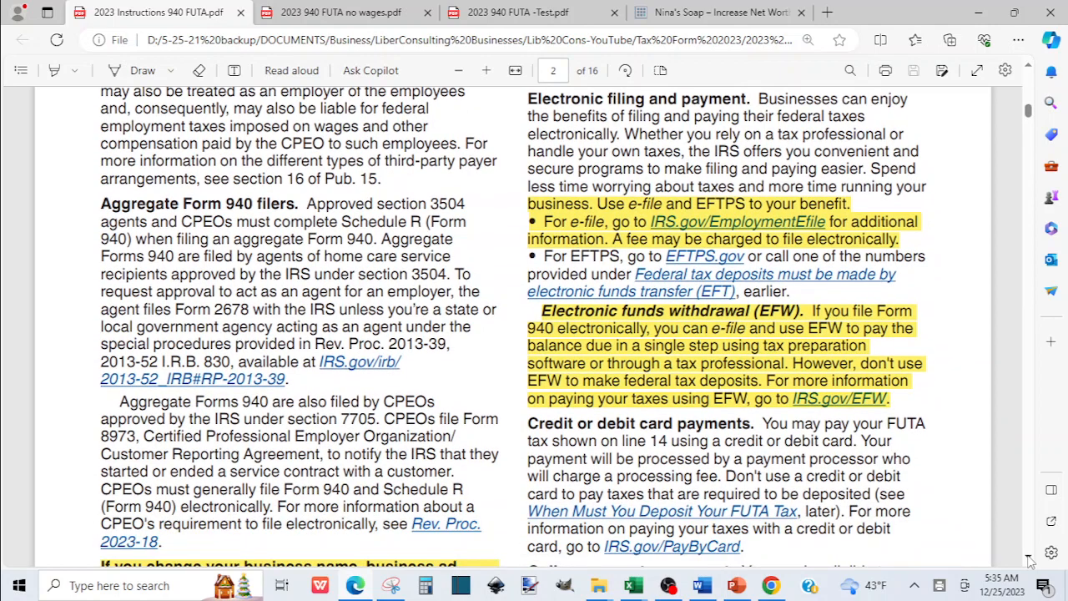
{"action": "scroll", "coordinate": [1031, 562], "scroll_direction": "down", "scroll_amount": 6}
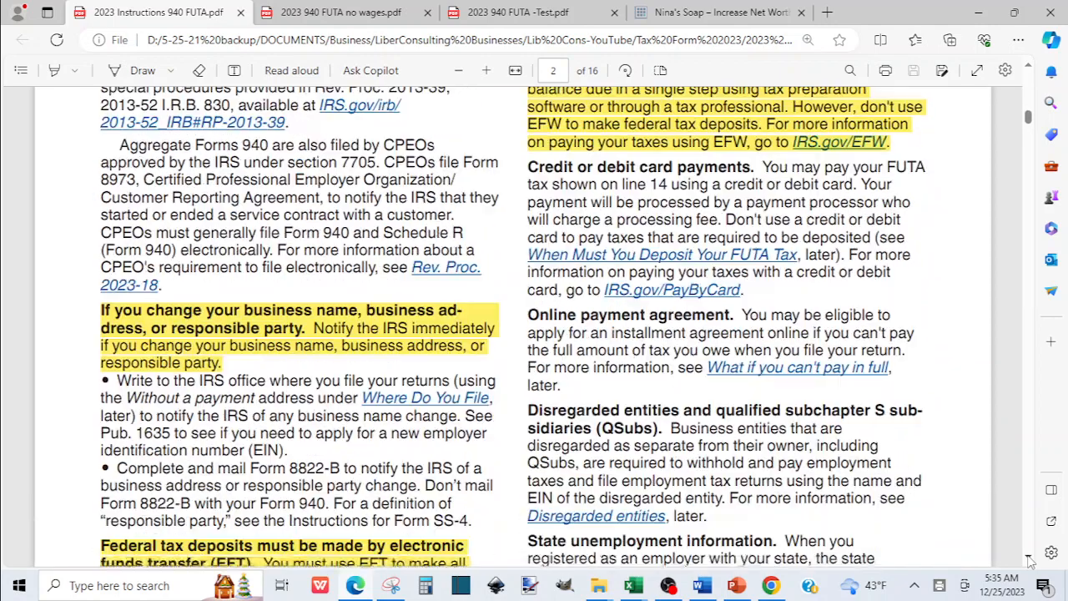
{"action": "scroll", "coordinate": [1030, 561], "scroll_direction": "down", "scroll_amount": 2}
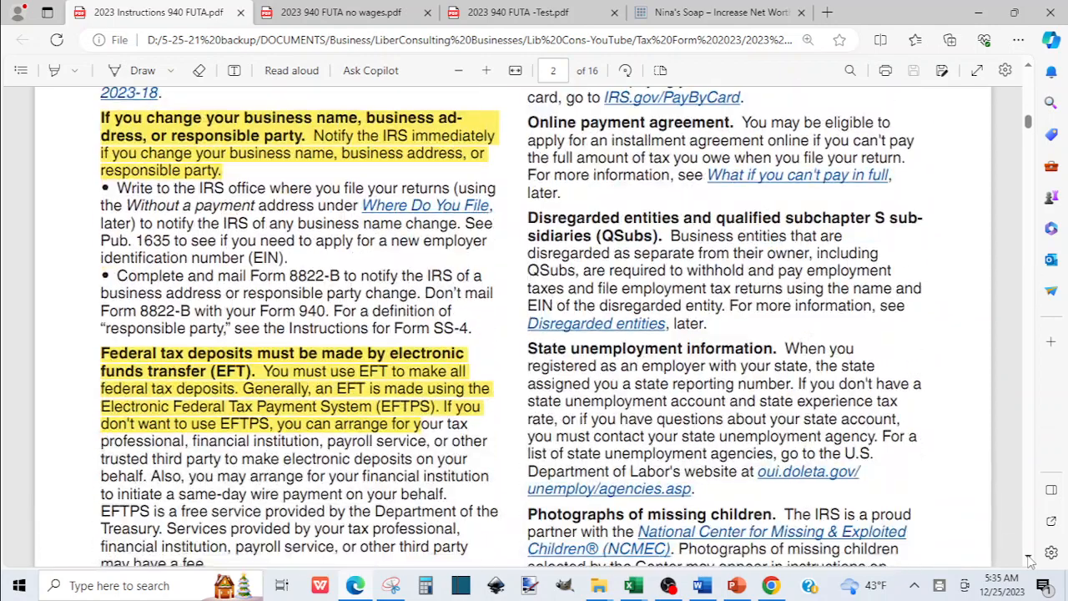
{"action": "scroll", "coordinate": [1029, 561], "scroll_direction": "down", "scroll_amount": 7}
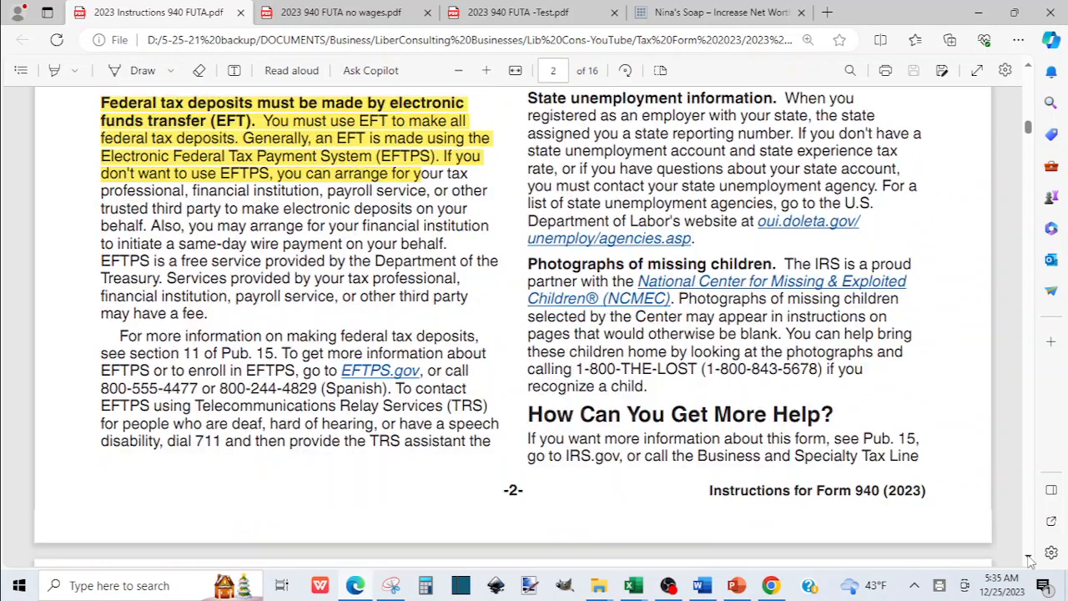
{"action": "scroll", "coordinate": [1030, 560], "scroll_direction": "down", "scroll_amount": 7}
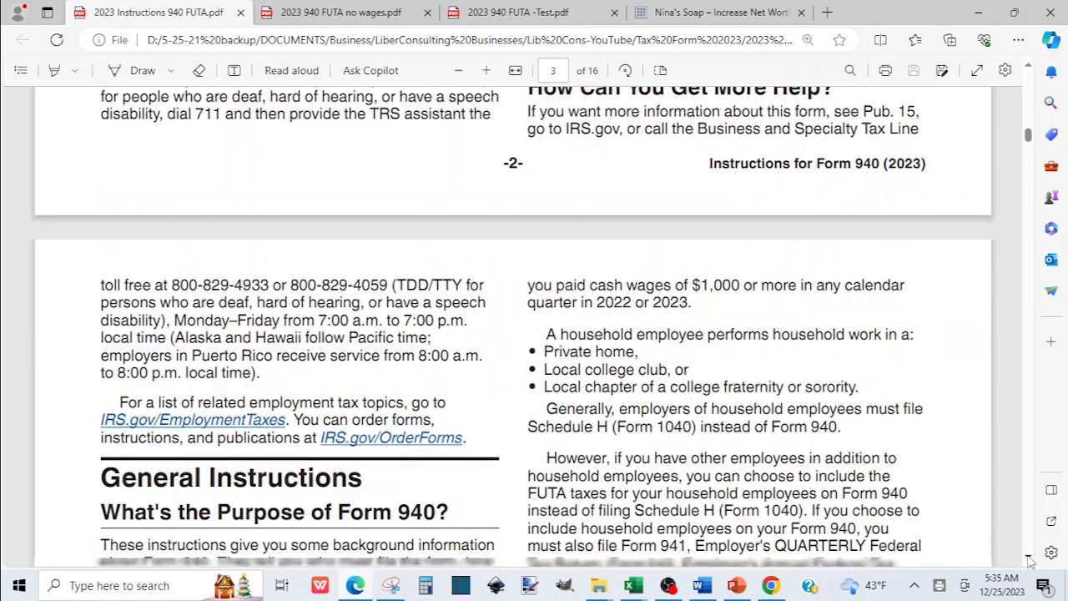
{"action": "scroll", "coordinate": [1030, 561], "scroll_direction": "down", "scroll_amount": 2}
{"action": "scroll", "coordinate": [1030, 561], "scroll_direction": "down", "scroll_amount": 10}
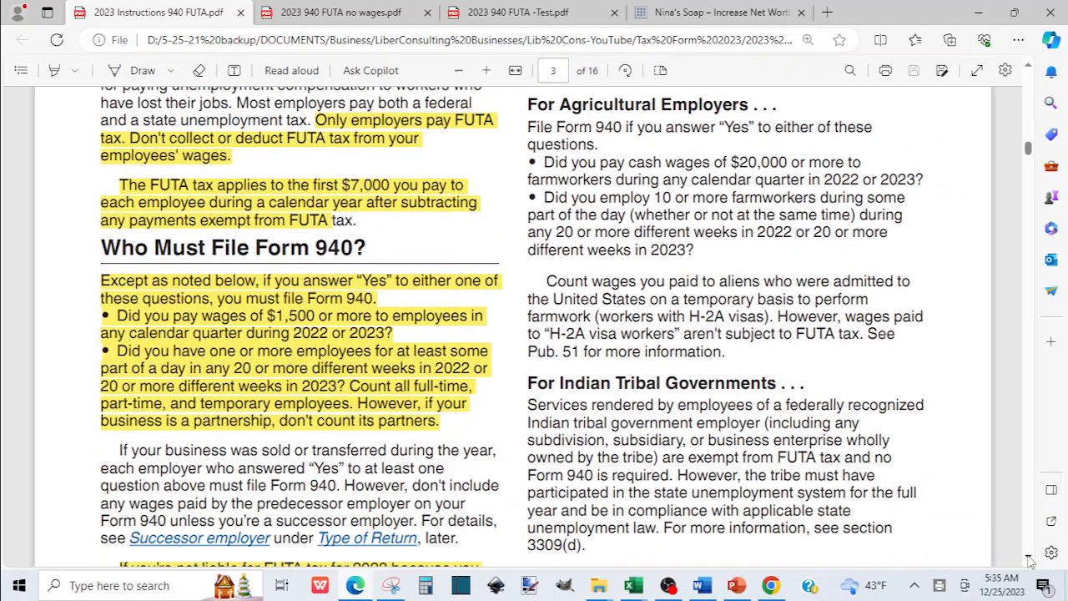
{"action": "scroll", "coordinate": [1030, 561], "scroll_direction": "down", "scroll_amount": 4}
{"action": "scroll", "coordinate": [1031, 561], "scroll_direction": "down", "scroll_amount": 4}
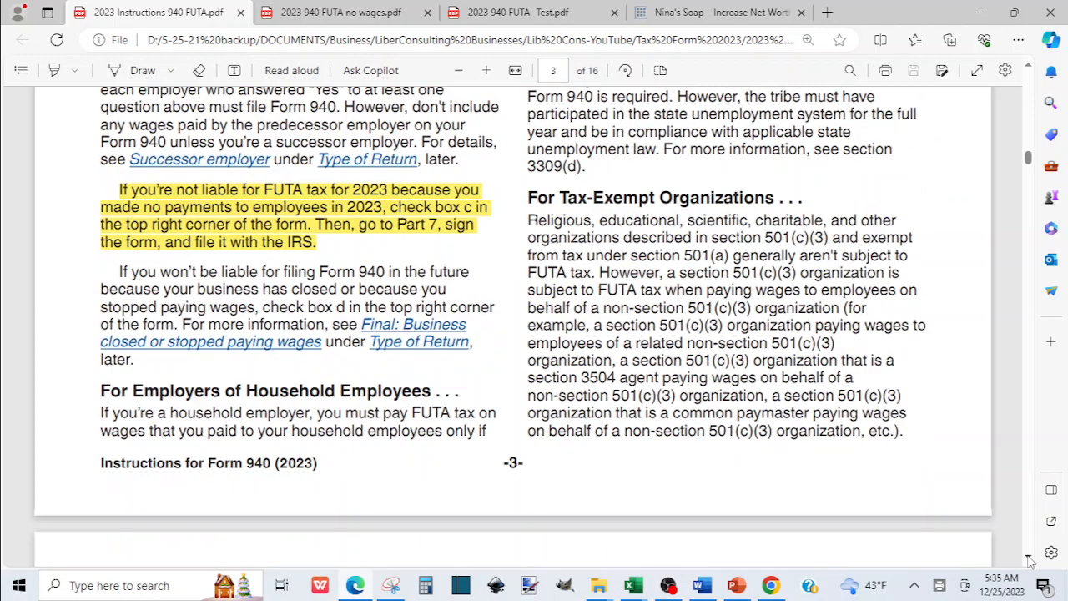
{"action": "scroll", "coordinate": [1030, 561], "scroll_direction": "down", "scroll_amount": 3}
{"action": "scroll", "coordinate": [1030, 561], "scroll_direction": "down", "scroll_amount": 3}
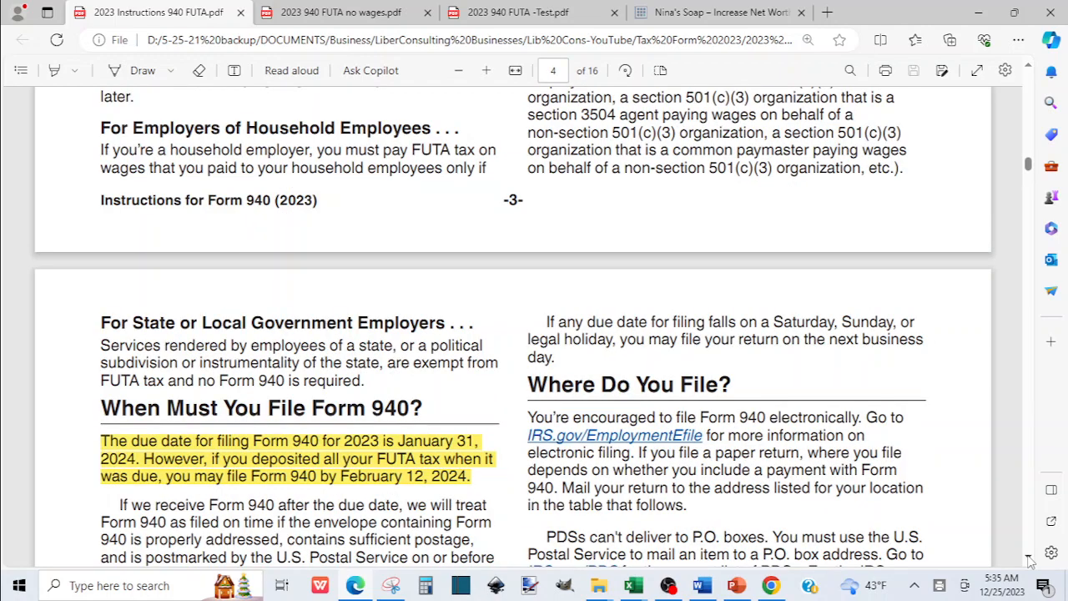
{"action": "scroll", "coordinate": [1031, 561], "scroll_direction": "down", "scroll_amount": 6}
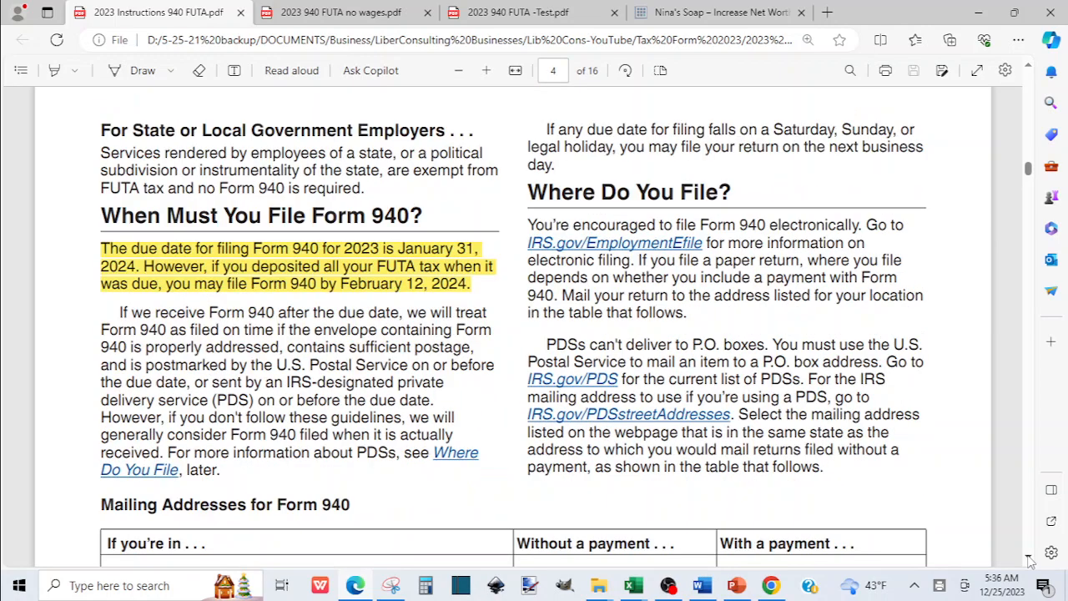
{"action": "scroll", "coordinate": [1030, 561], "scroll_direction": "down", "scroll_amount": 15}
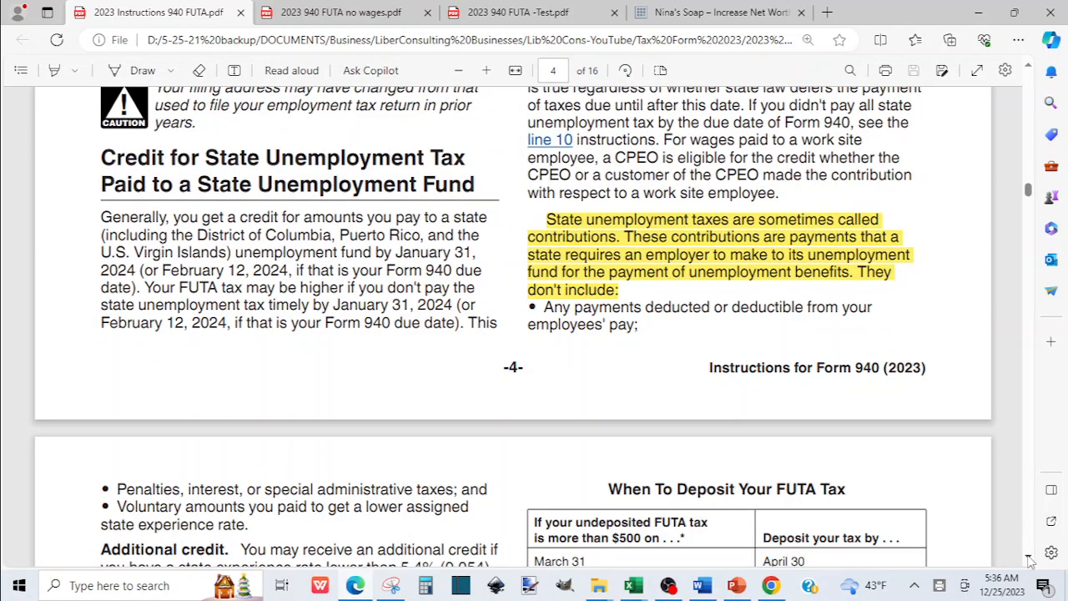
{"action": "scroll", "coordinate": [1030, 560], "scroll_direction": "down", "scroll_amount": 8}
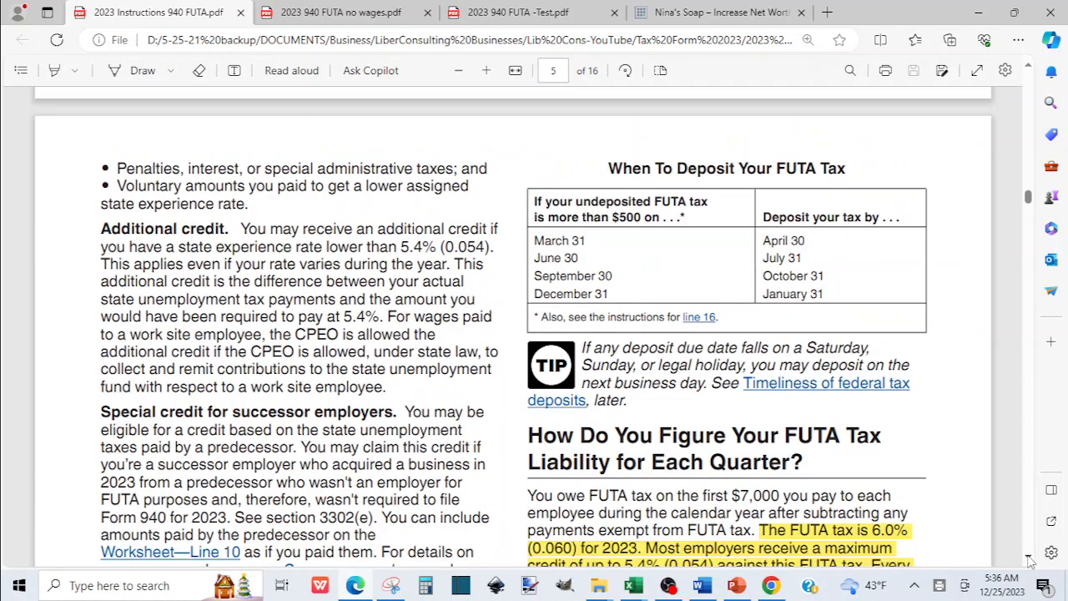
{"action": "scroll", "coordinate": [1031, 561], "scroll_direction": "down", "scroll_amount": 14}
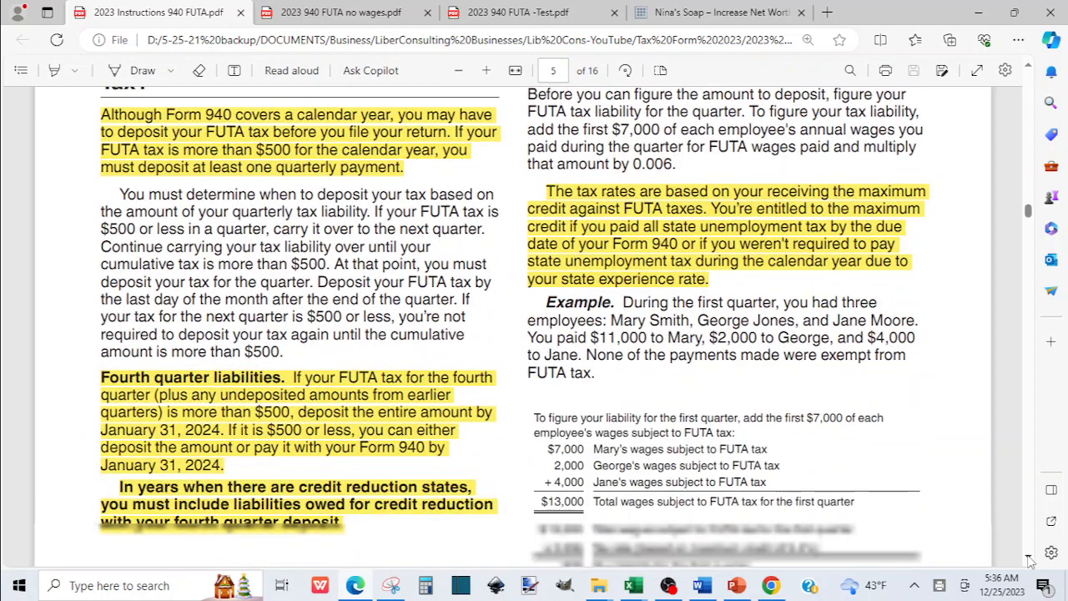
{"action": "scroll", "coordinate": [1031, 560], "scroll_direction": "down", "scroll_amount": 18}
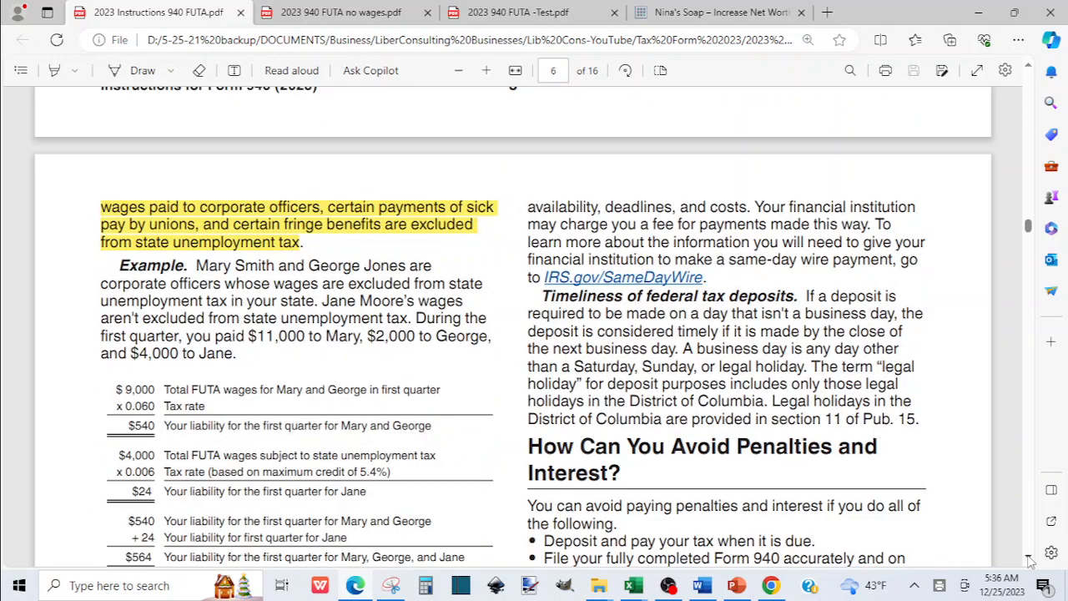
{"action": "scroll", "coordinate": [1031, 561], "scroll_direction": "down", "scroll_amount": 18}
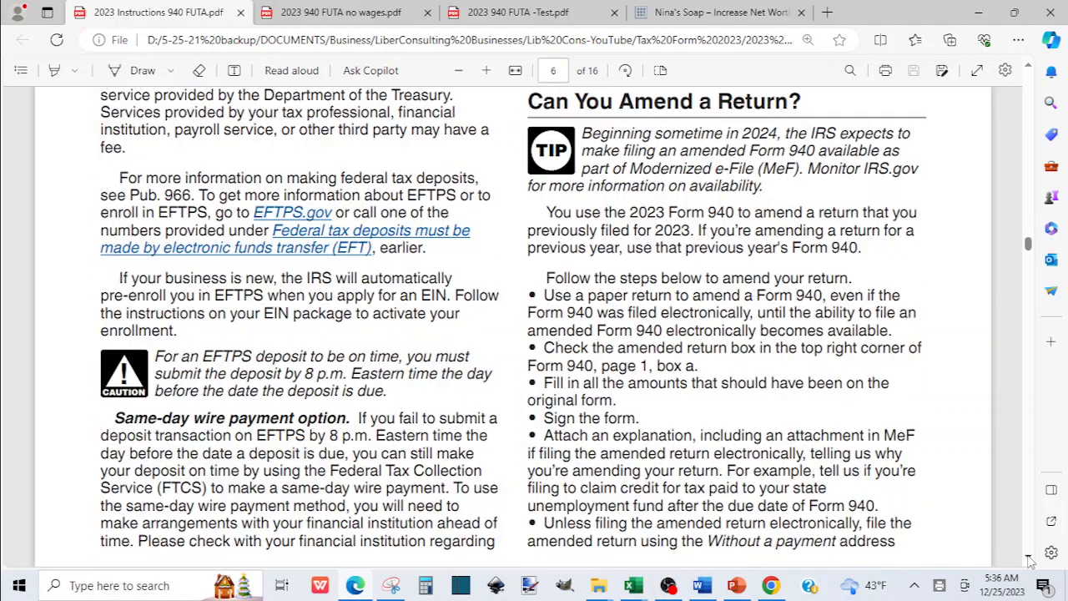
{"action": "scroll", "coordinate": [1031, 561], "scroll_direction": "down", "scroll_amount": 8}
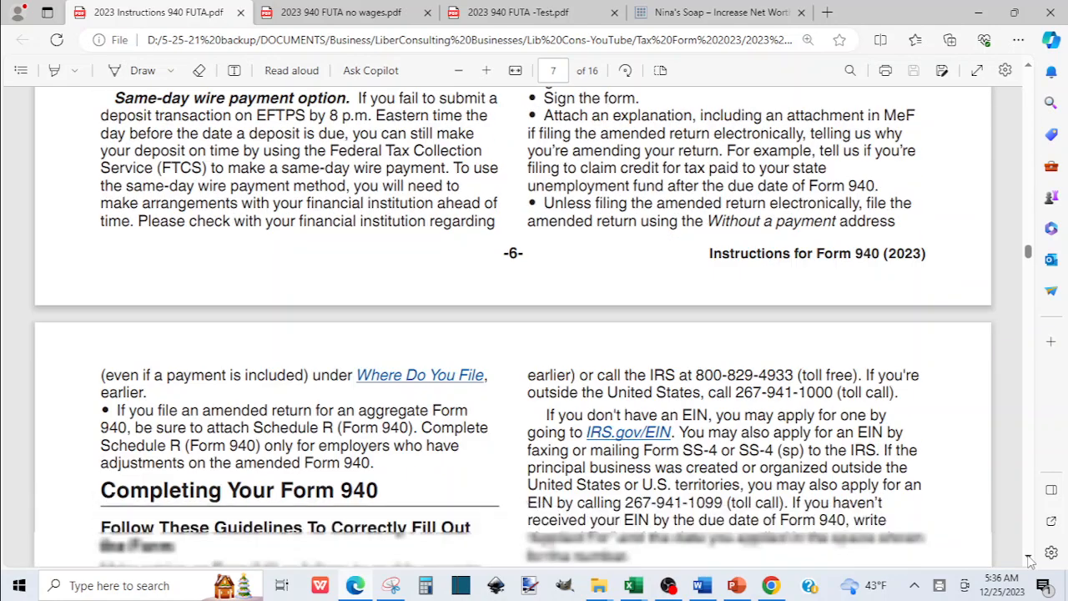
{"action": "scroll", "coordinate": [1031, 561], "scroll_direction": "down", "scroll_amount": 2}
{"action": "scroll", "coordinate": [1031, 560], "scroll_direction": "down", "scroll_amount": 8}
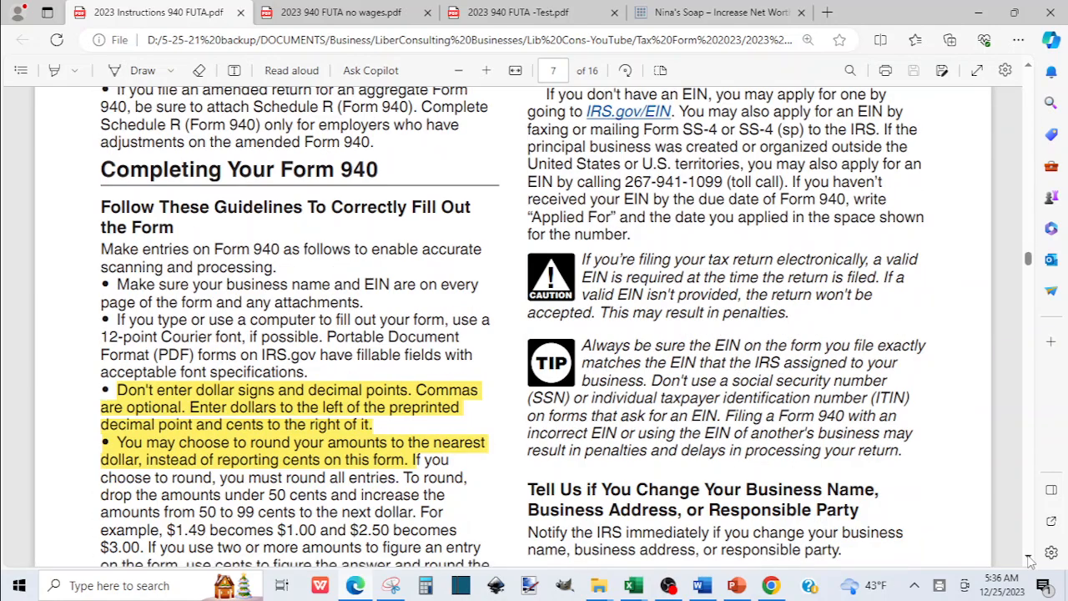
{"action": "scroll", "coordinate": [1031, 561], "scroll_direction": "down", "scroll_amount": 10}
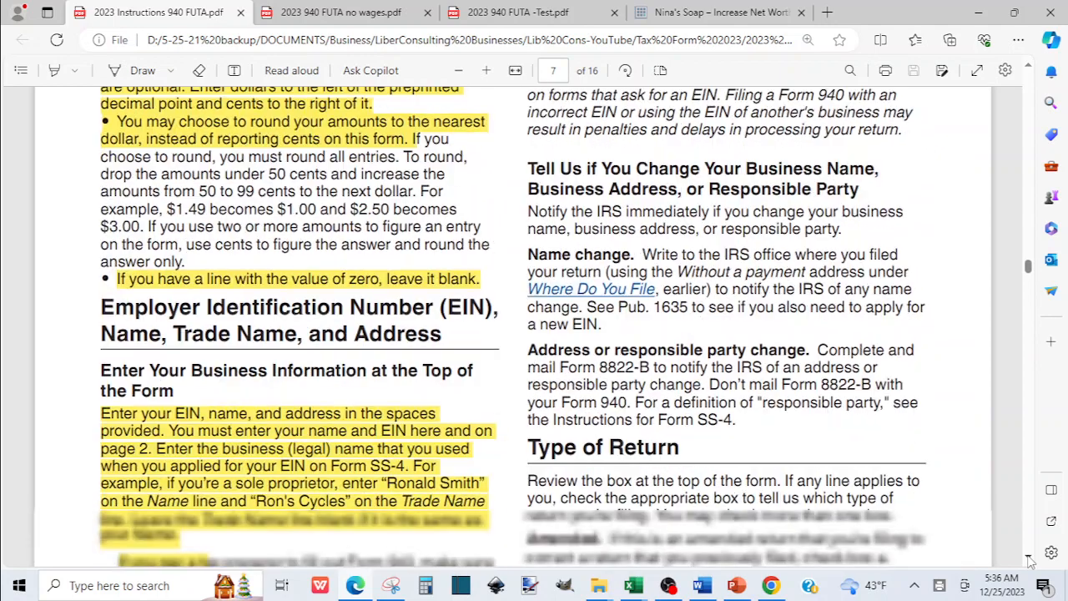
{"action": "scroll", "coordinate": [1031, 561], "scroll_direction": "down", "scroll_amount": 10}
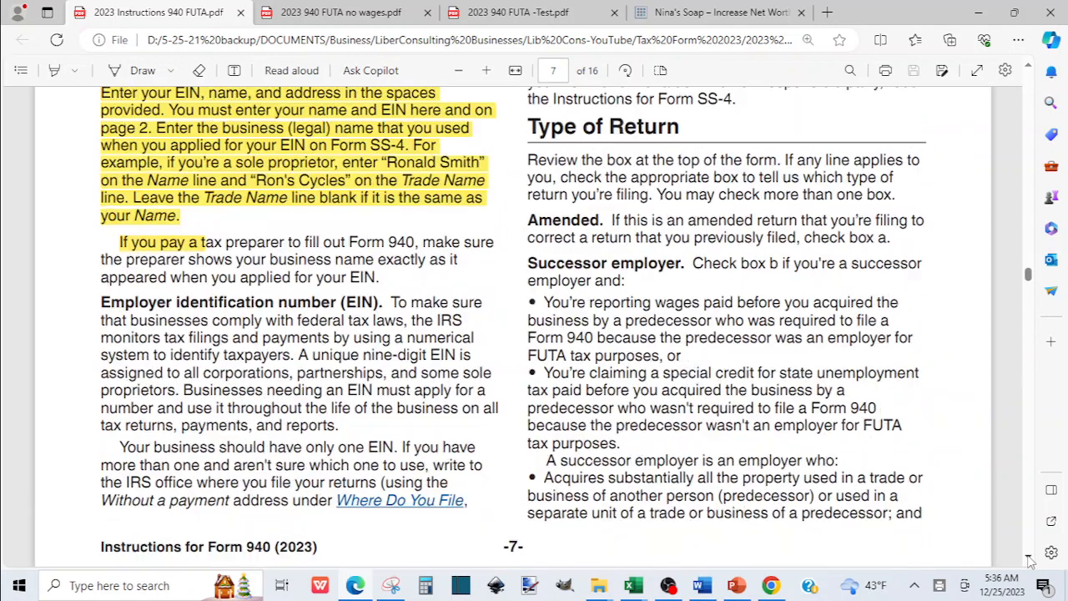
{"action": "scroll", "coordinate": [1031, 561], "scroll_direction": "down", "scroll_amount": 14}
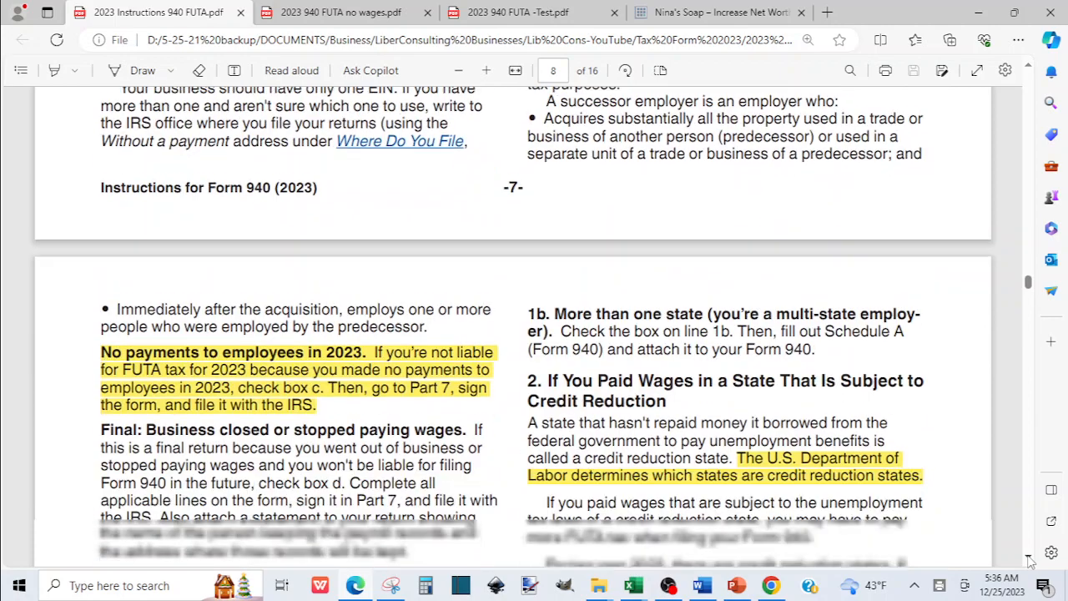
{"action": "scroll", "coordinate": [1031, 561], "scroll_direction": "down", "scroll_amount": 6}
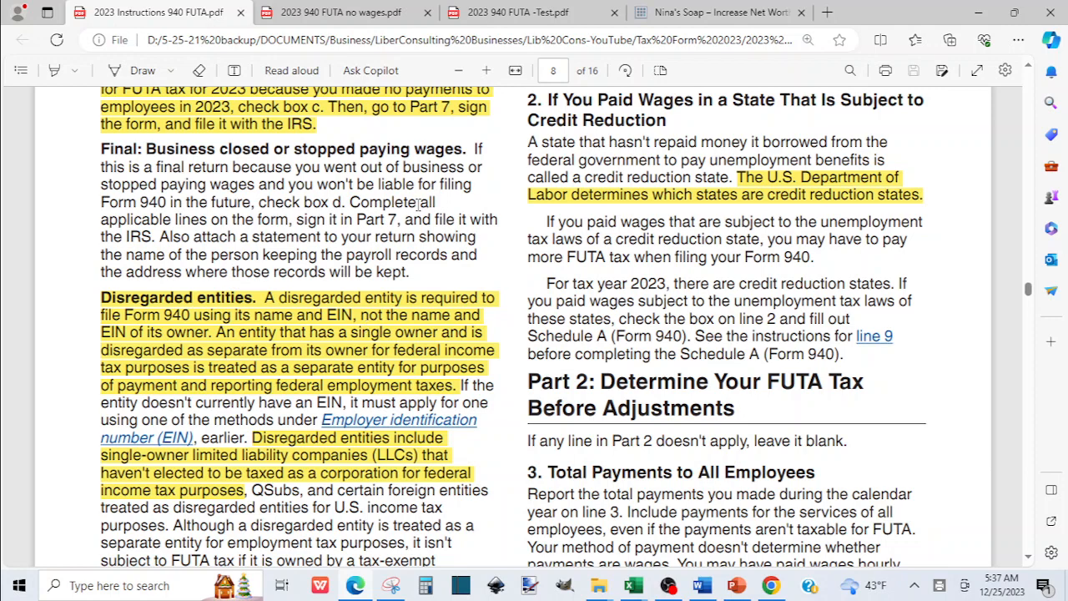
Scroll the instructions back up to 'Type of Return' on page 7, then open 2023 940 FUTA -Test.pdf.
{"action": "left_click", "coordinate": [535, 15]}
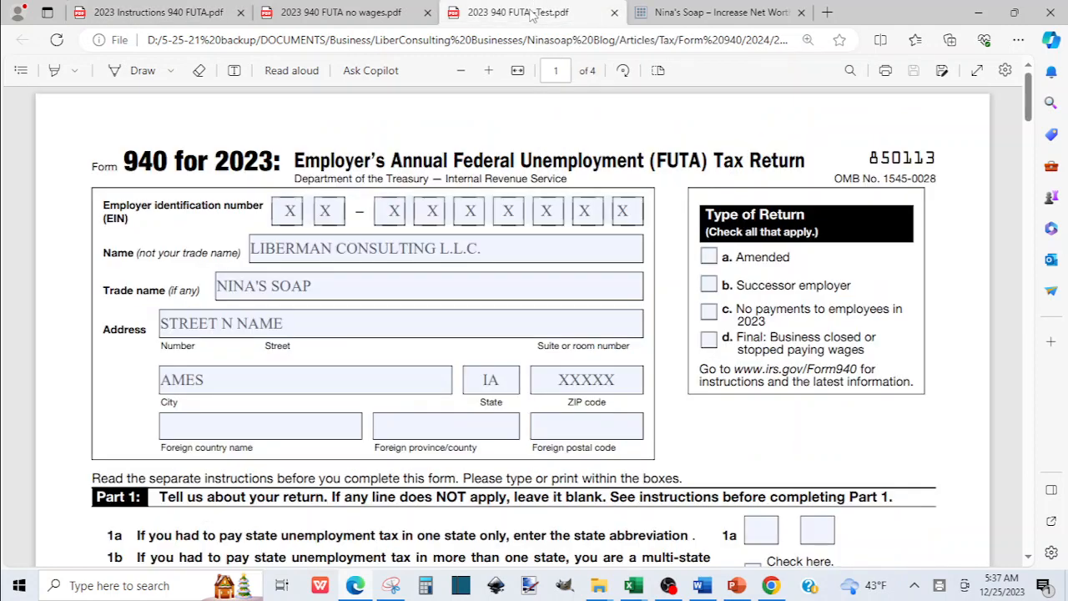
{"action": "left_click", "coordinate": [146, 14]}
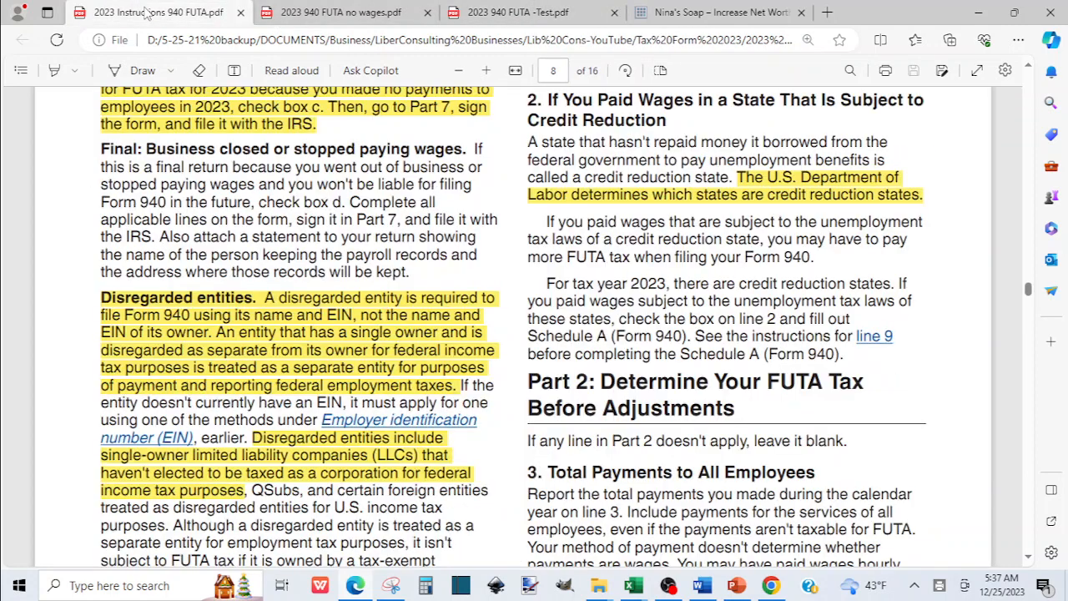
{"action": "left_click", "coordinate": [1030, 70]}
{"action": "scroll", "coordinate": [1030, 70], "scroll_direction": "up", "scroll_amount": 4}
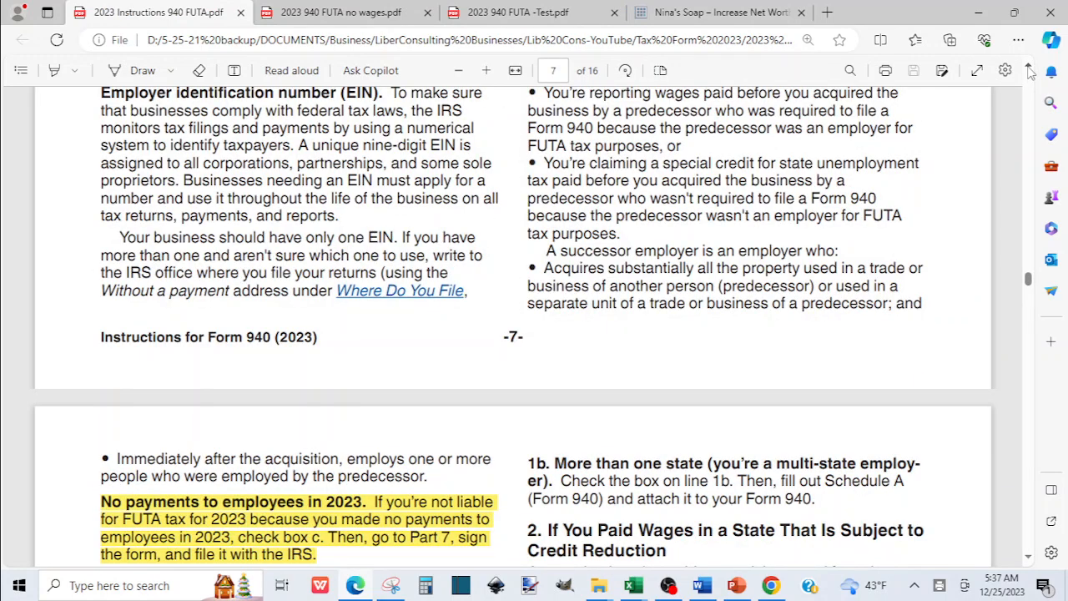
{"action": "scroll", "coordinate": [1029, 70], "scroll_direction": "up", "scroll_amount": 1}
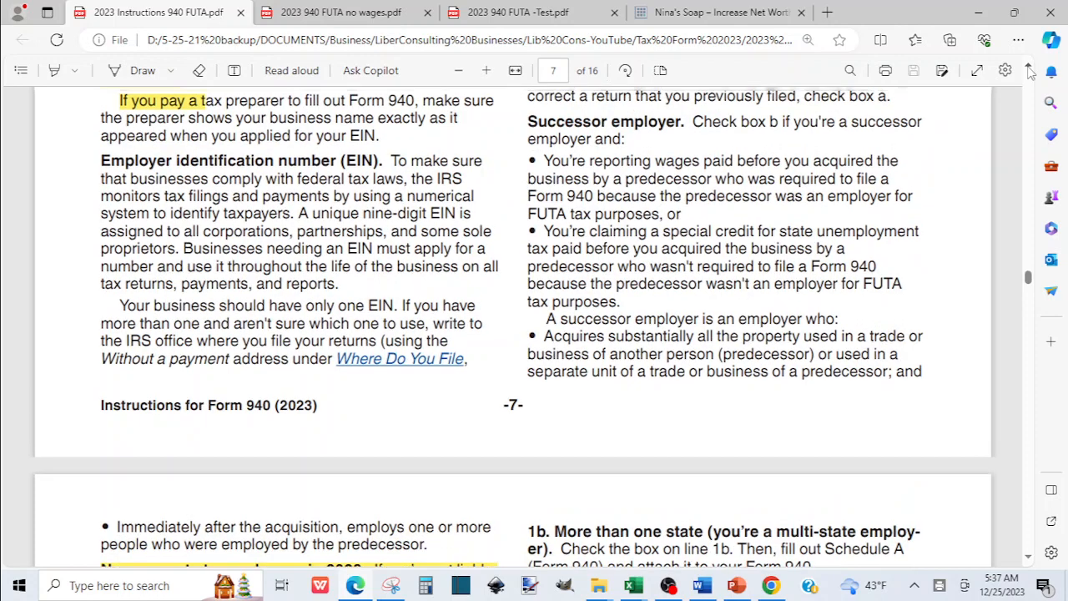
{"action": "scroll", "coordinate": [1030, 70], "scroll_direction": "up", "scroll_amount": 2}
{"action": "scroll", "coordinate": [1030, 70], "scroll_direction": "up", "scroll_amount": 1}
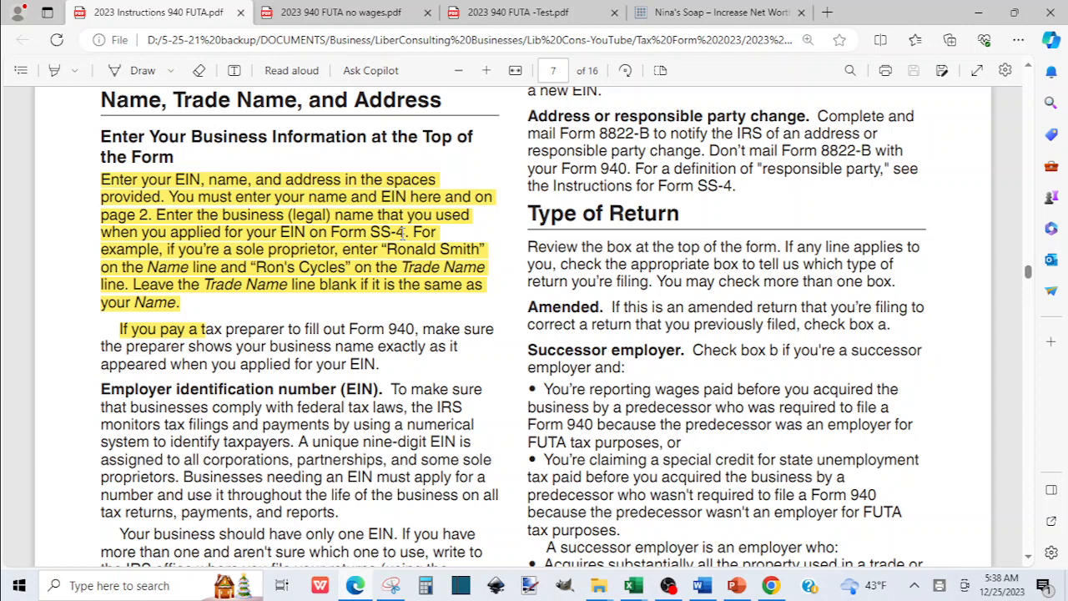
{"action": "left_click", "coordinate": [510, 15]}
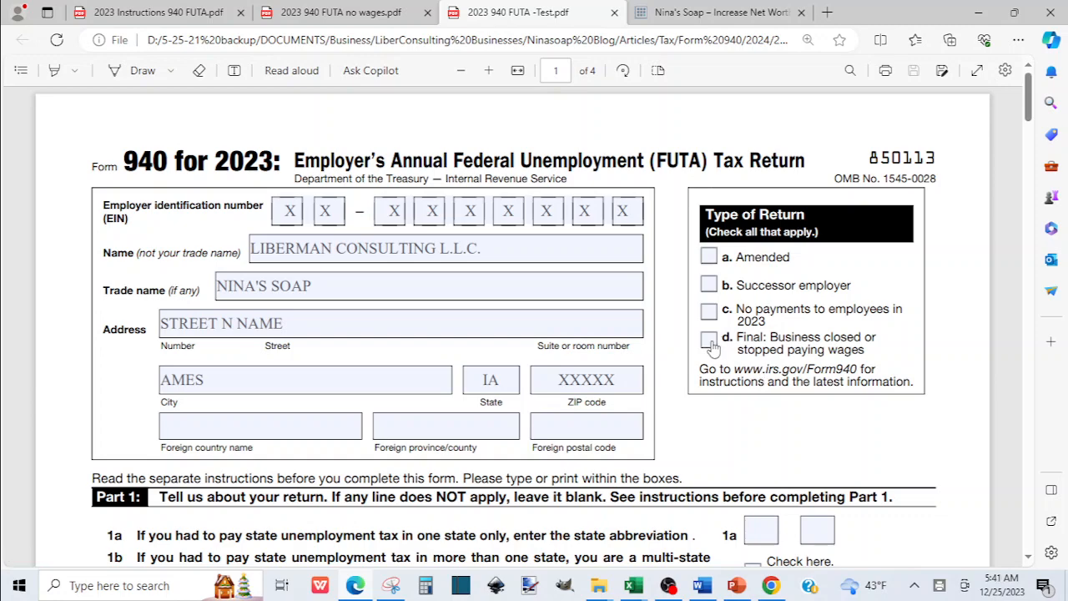
Scroll the instructions up to page 7's business information paragraph, then open 2023 940 FUTA -Test.pdf.
{"action": "left_click", "coordinate": [177, 13]}
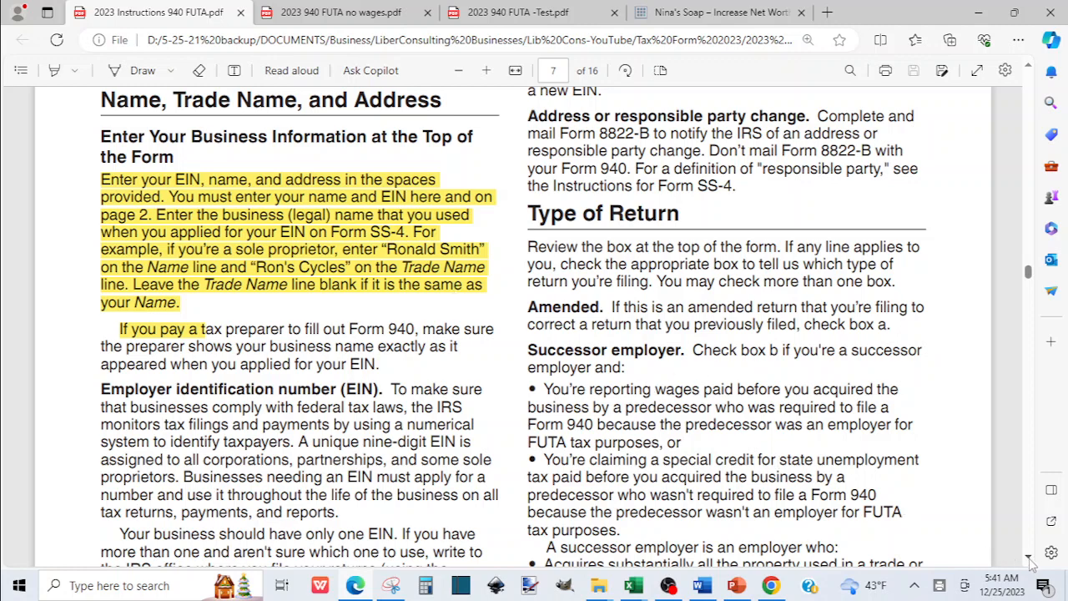
{"action": "left_click_drag", "start_coordinate": [1032, 564], "coordinate": [1031, 564]}
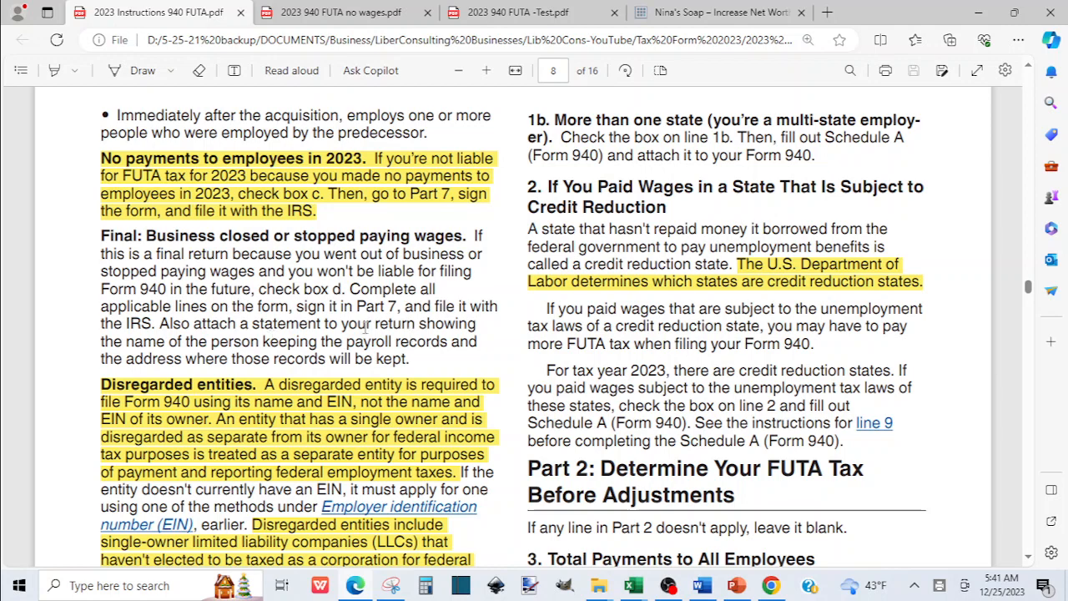
{"action": "left_click", "coordinate": [1030, 67]}
{"action": "left_click", "coordinate": [1029, 67]}
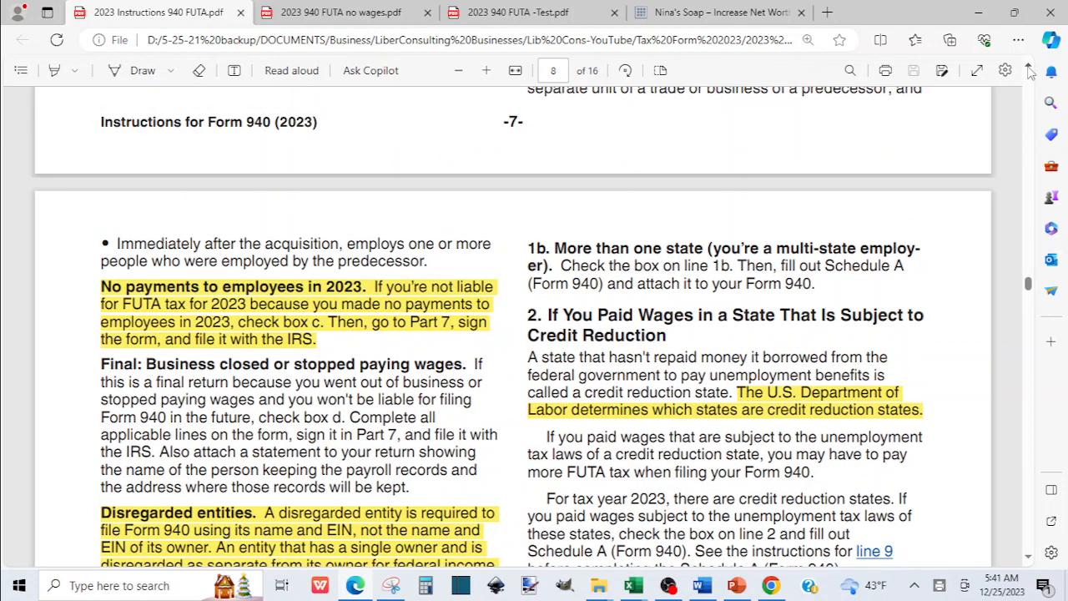
{"action": "left_click", "coordinate": [1030, 71]}
{"action": "left_click", "coordinate": [1030, 70]}
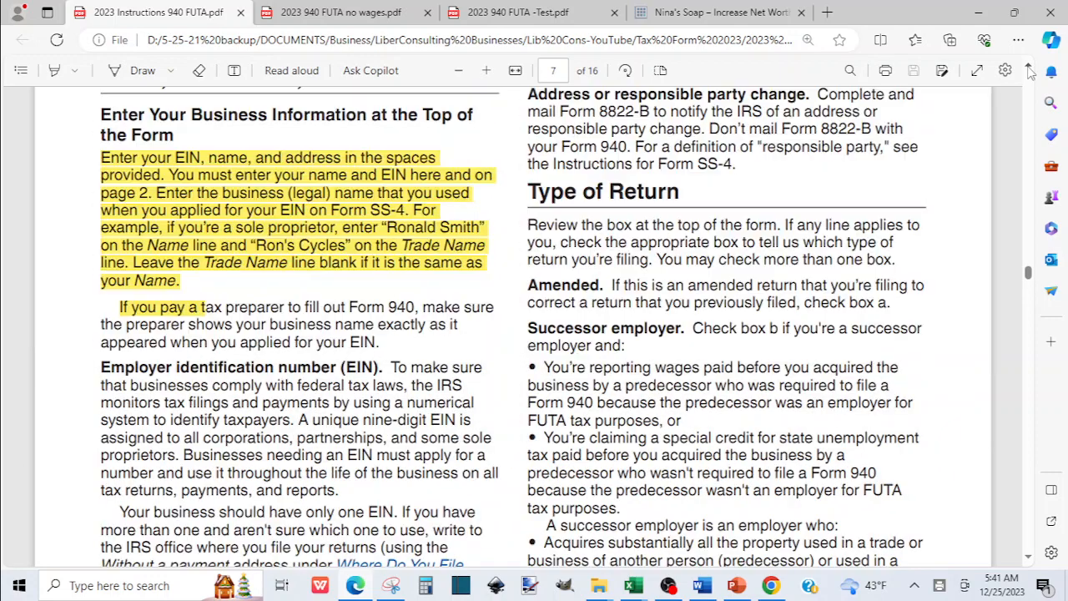
{"action": "left_click", "coordinate": [1029, 557]}
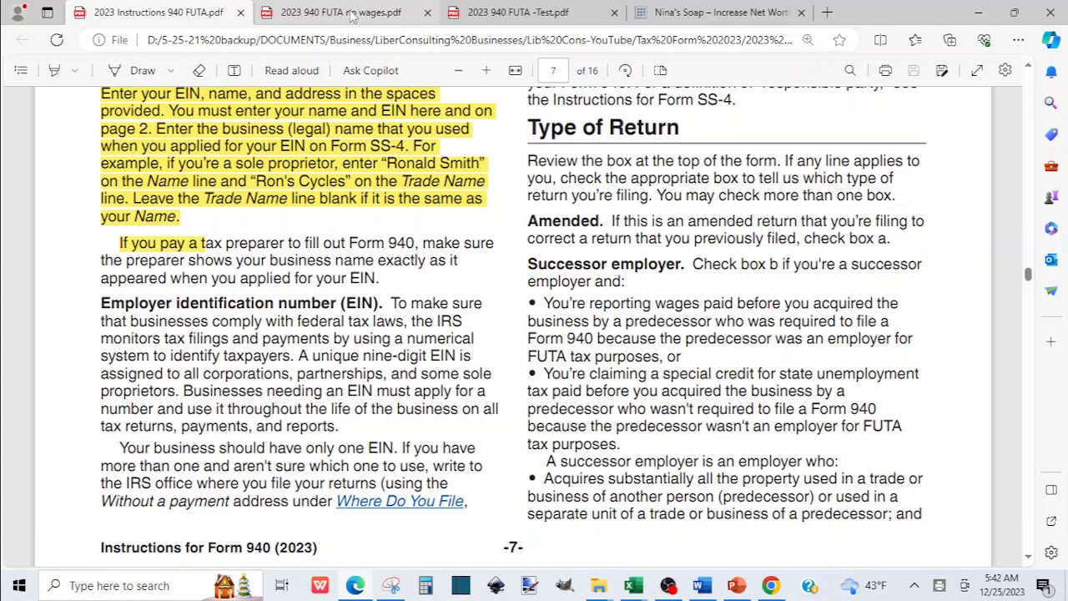
{"action": "left_click", "coordinate": [498, 18]}
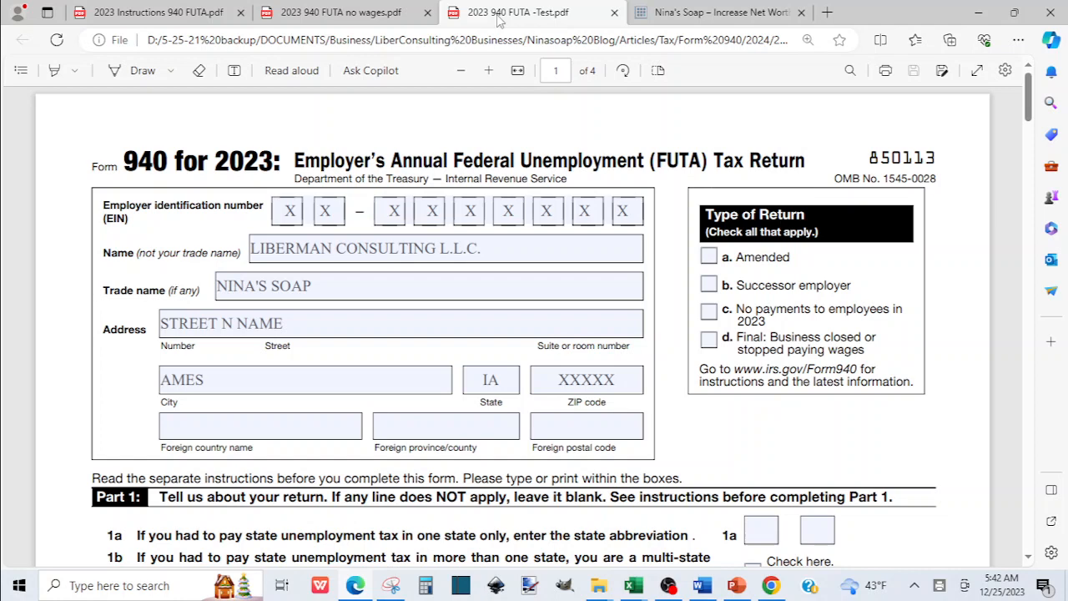
{"action": "left_click", "coordinate": [708, 313]}
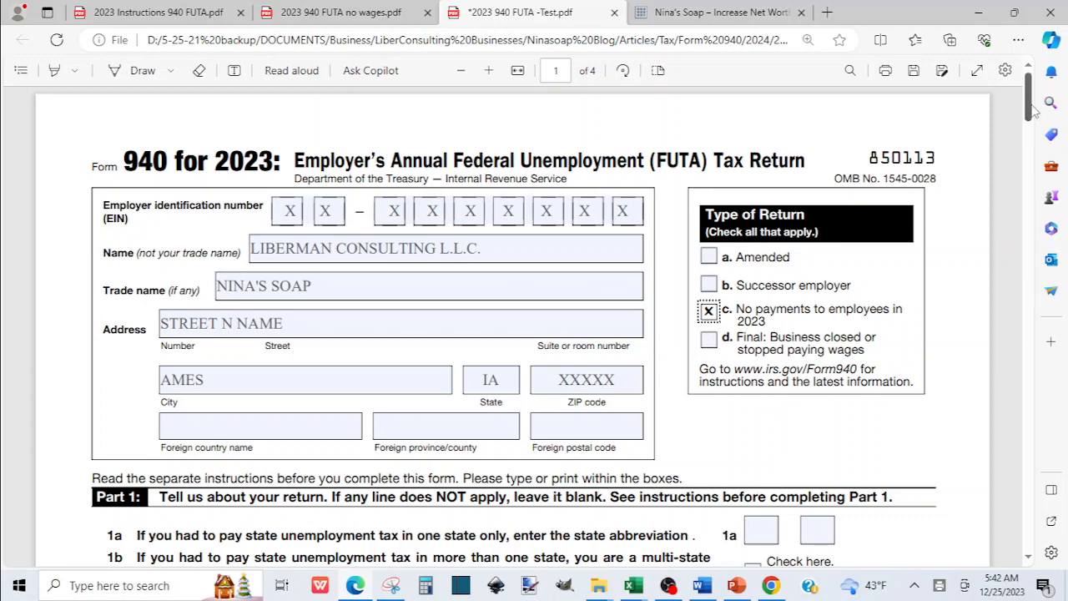
{"action": "left_click_drag", "start_coordinate": [1033, 109], "coordinate": [1033, 125]}
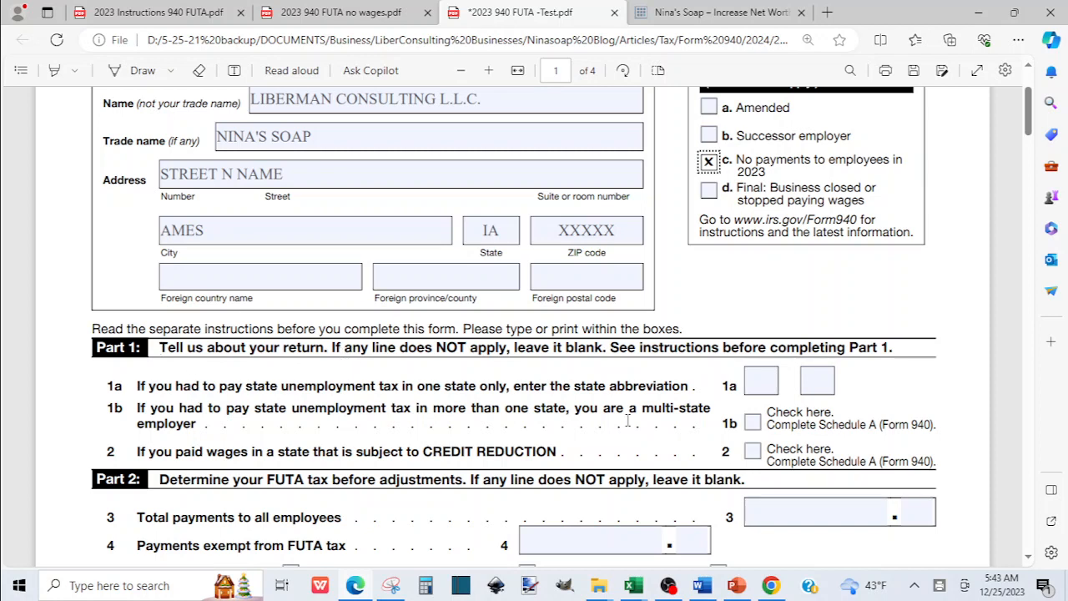
Type I and A into the line 1a state boxes, then switch to the instructions tab.
{"action": "left_click", "coordinate": [761, 381]}
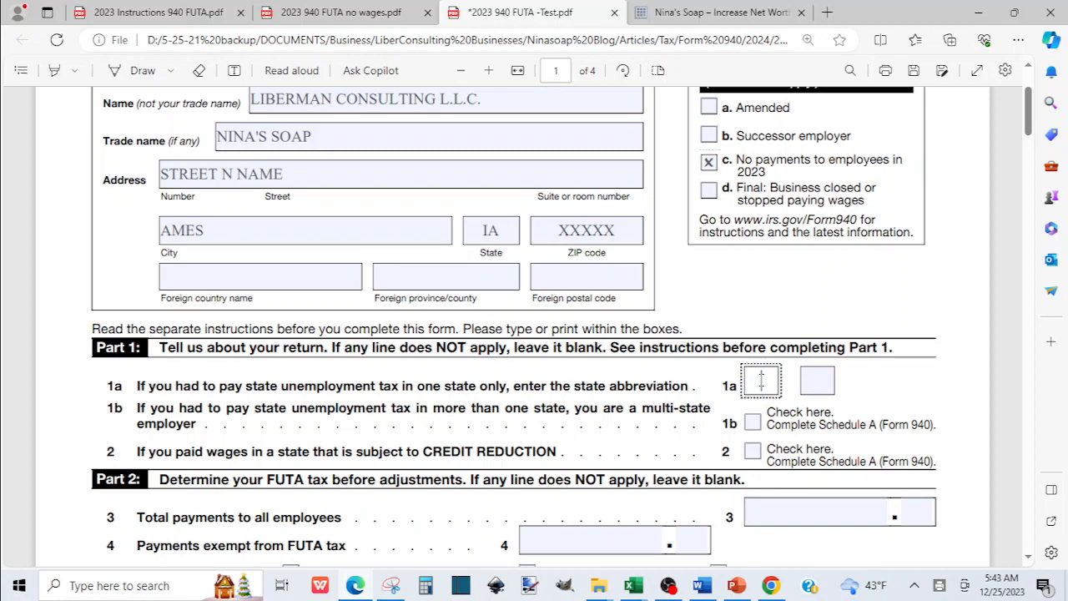
{"action": "type", "text": "I"}
{"action": "left_click", "coordinate": [817, 379]}
{"action": "type", "text": "A"}
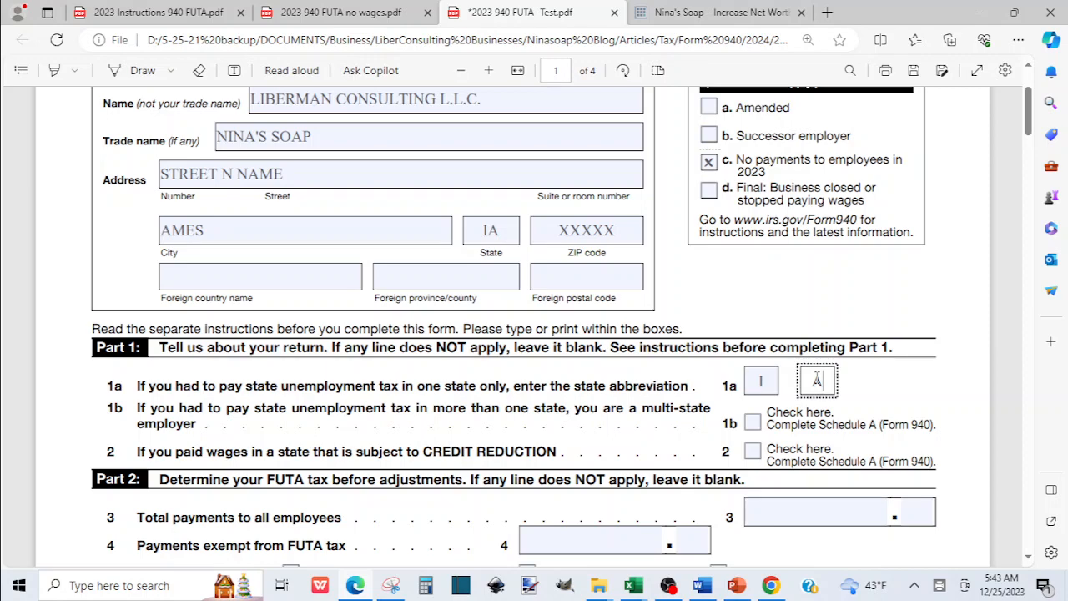
{"action": "left_click", "coordinate": [163, 15]}
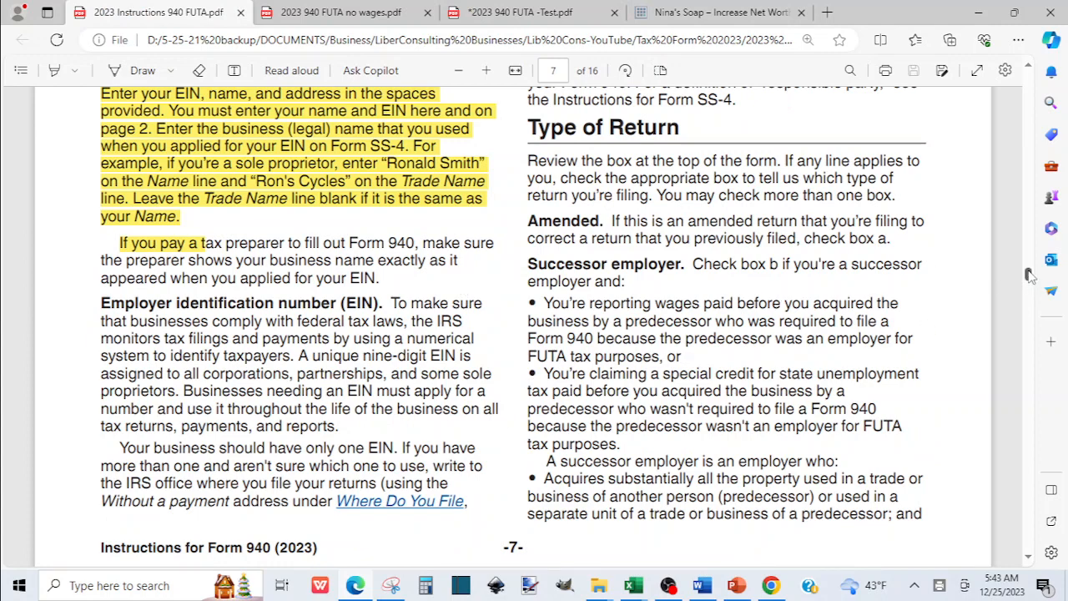
Scroll the instructions to page 8's no-payments guidance, then return to the Form 940 test draft.
{"action": "left_click_drag", "start_coordinate": [1030, 277], "coordinate": [1030, 288]}
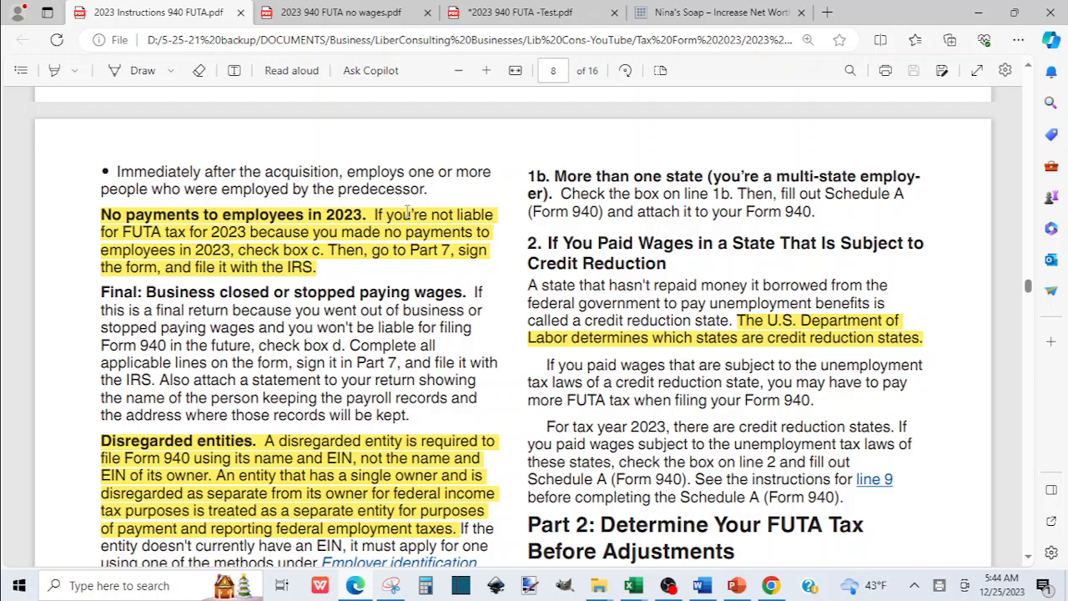
{"action": "left_click", "coordinate": [564, 10]}
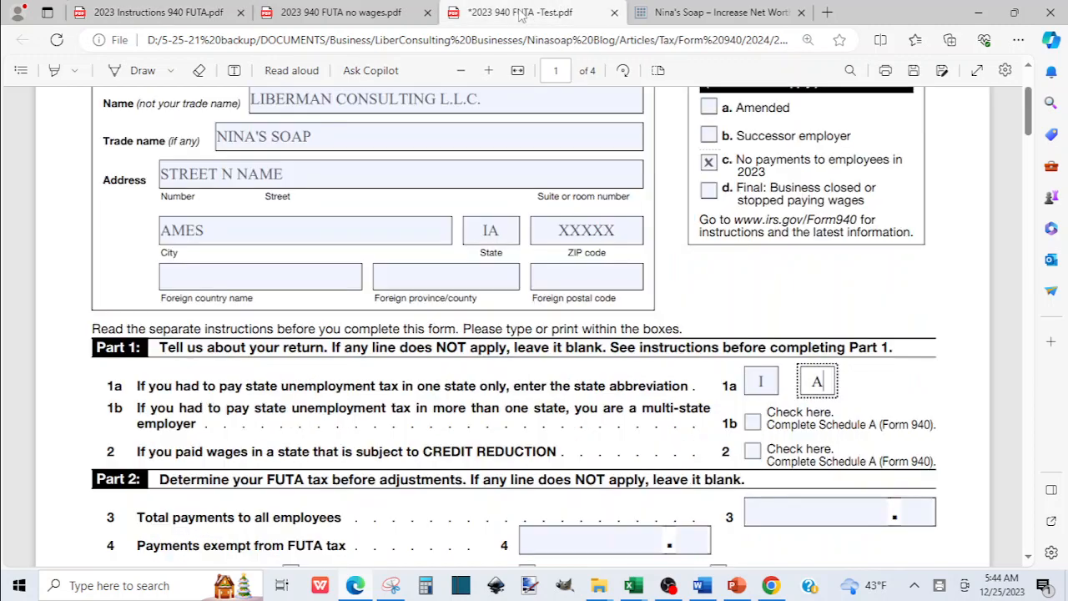
{"action": "left_click", "coordinate": [1029, 559]}
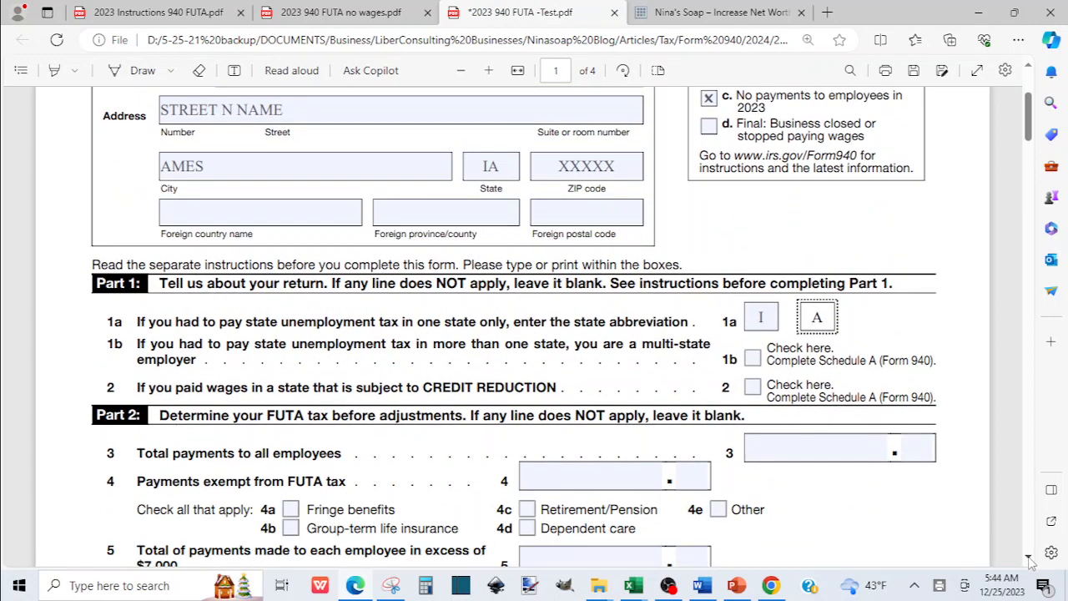
{"action": "left_click", "coordinate": [1029, 559]}
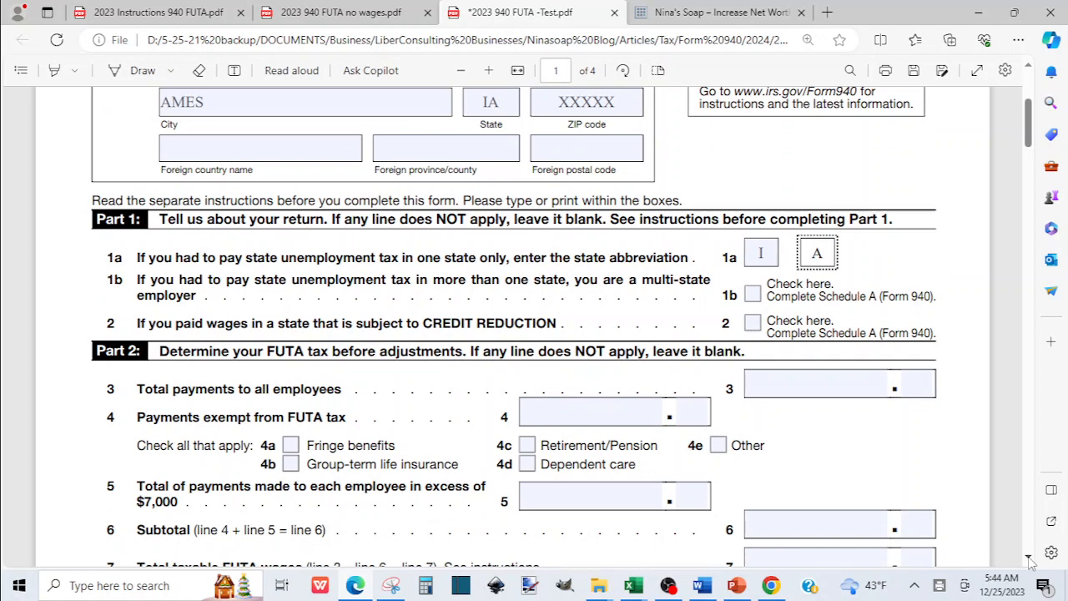
{"action": "left_click", "coordinate": [1029, 559]}
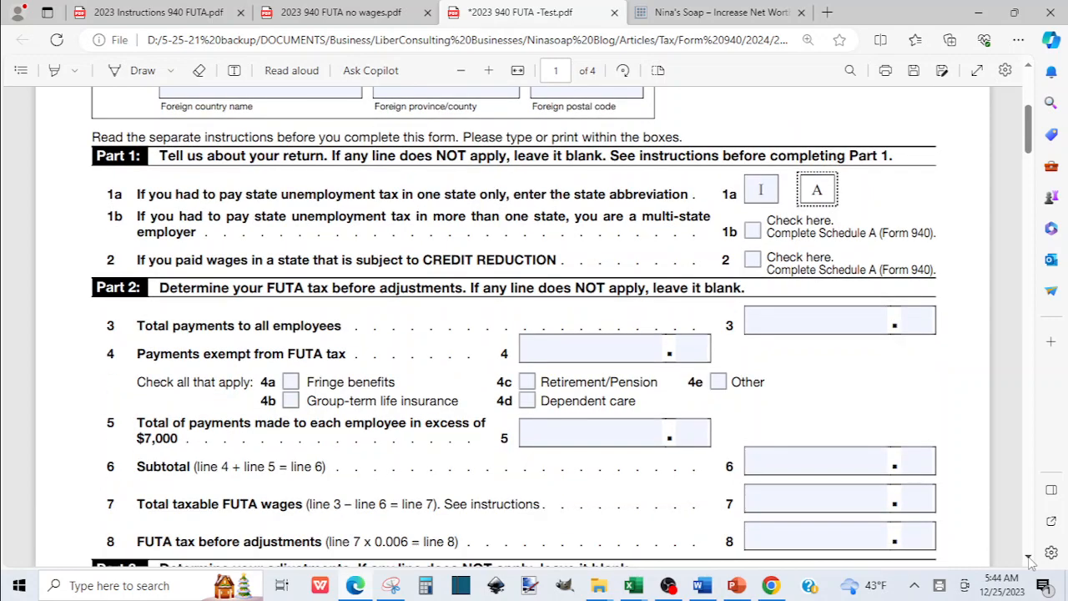
{"action": "left_click", "coordinate": [1029, 559]}
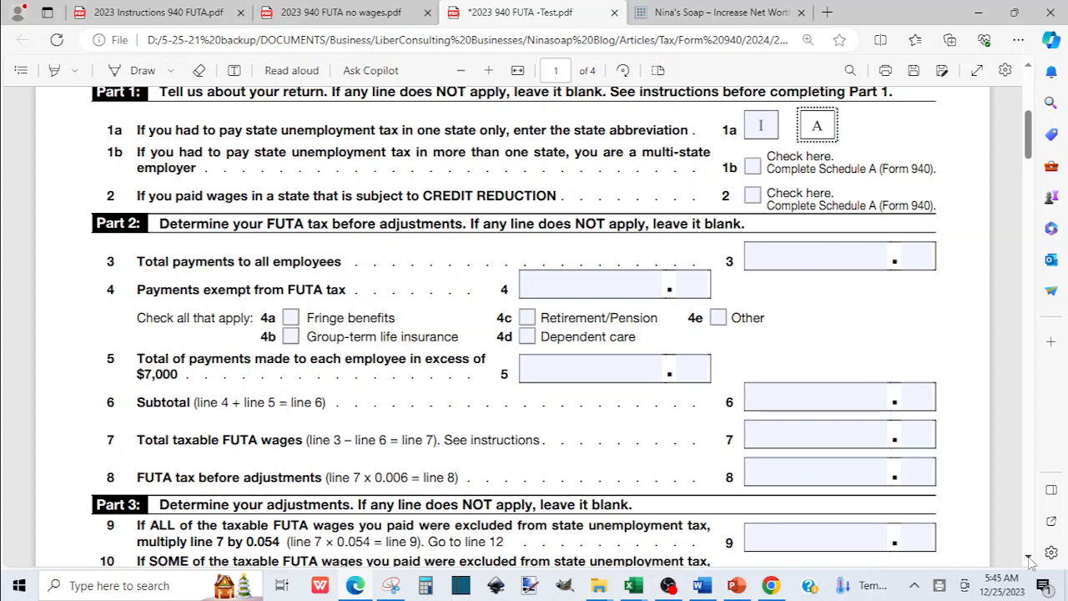
{"action": "scroll", "coordinate": [1029, 560], "scroll_direction": "down", "scroll_amount": 2}
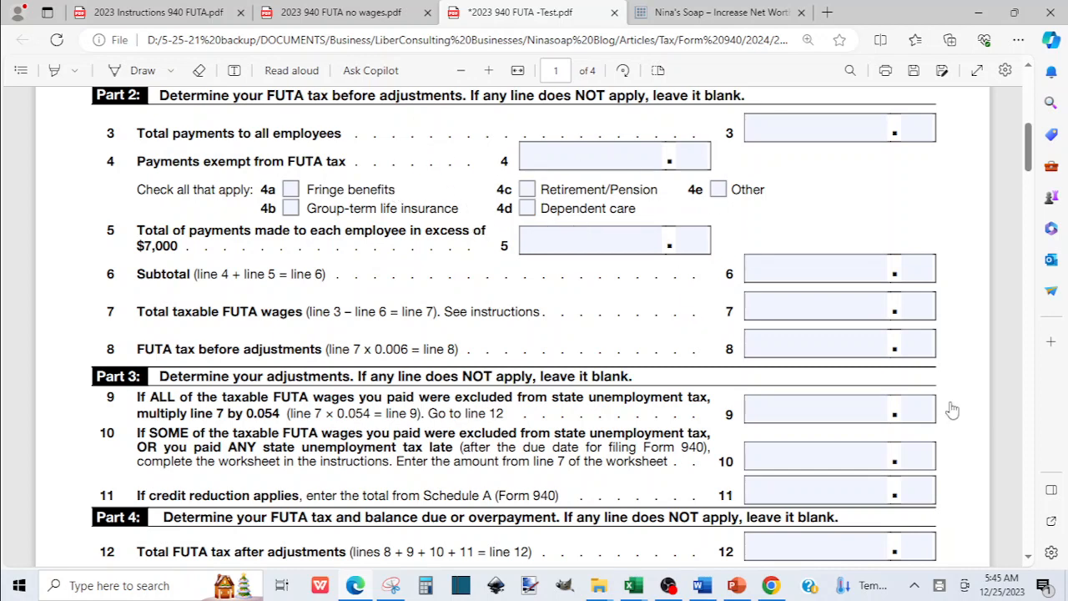
{"action": "left_click", "coordinate": [1029, 559]}
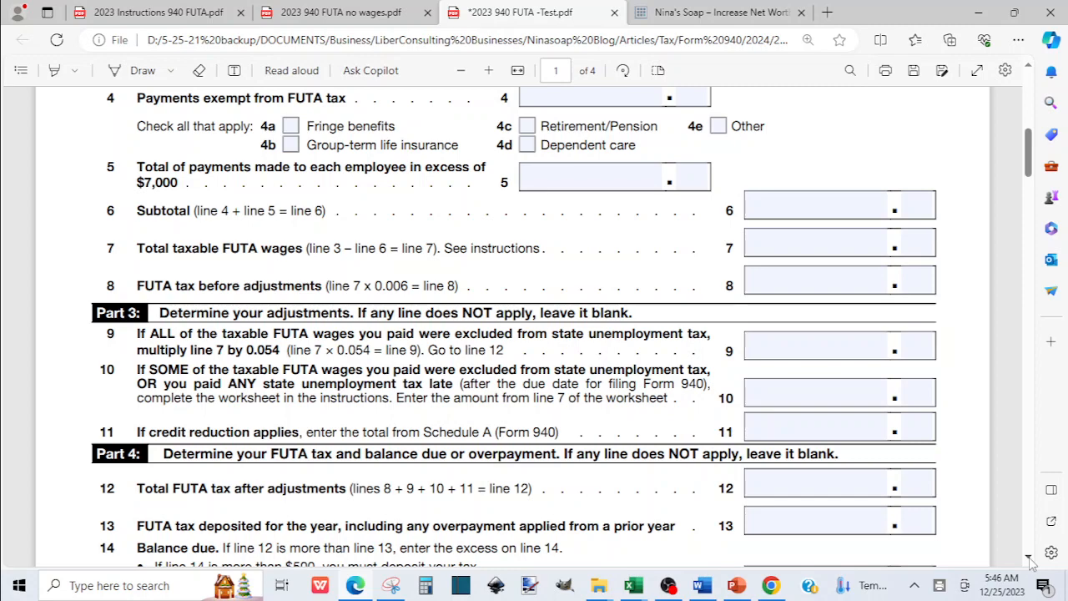
{"action": "left_click", "coordinate": [1030, 72]}
{"action": "left_click", "coordinate": [1030, 72]}
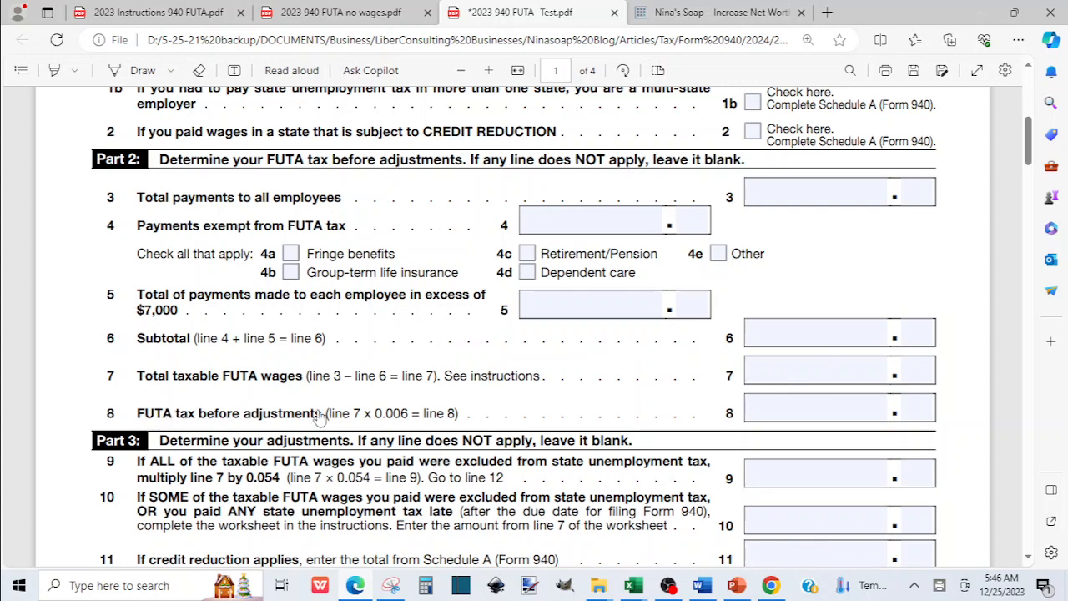
{"action": "left_click", "coordinate": [1030, 557]}
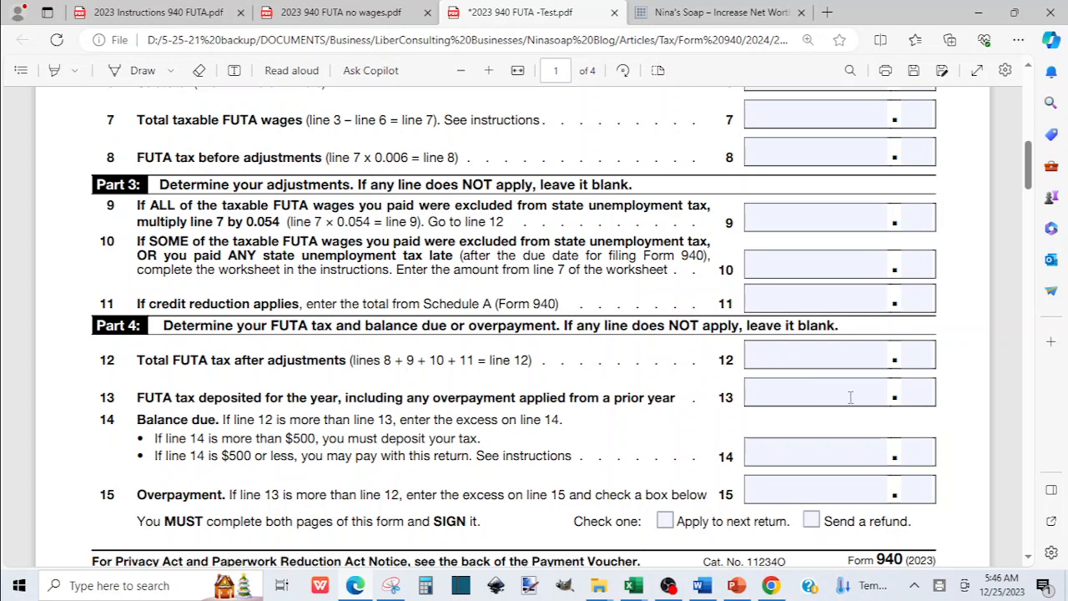
{"action": "left_click", "coordinate": [1029, 557]}
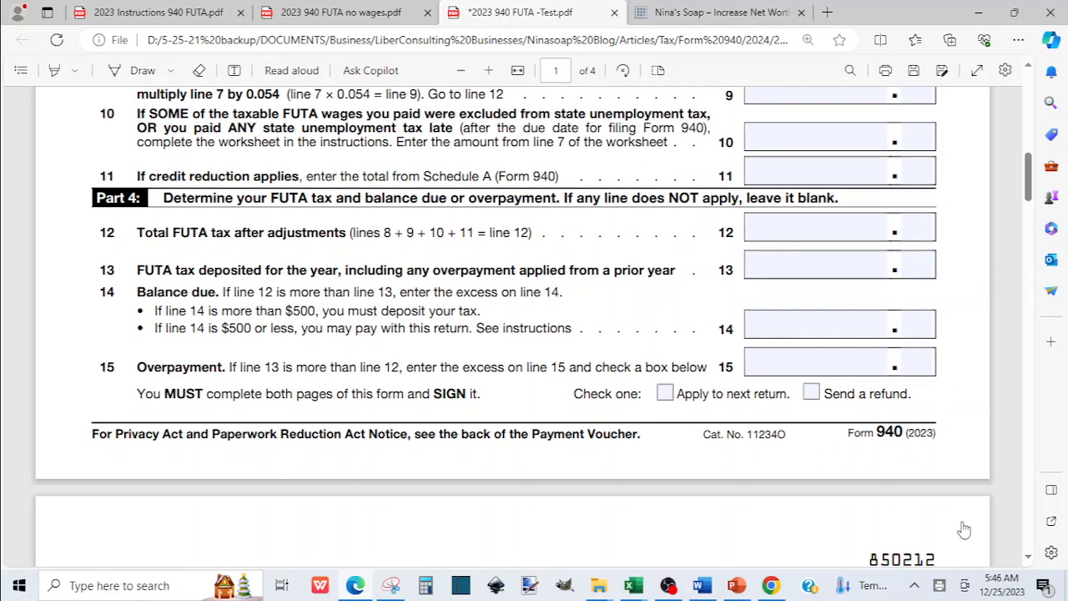
{"action": "left_click", "coordinate": [1029, 557]}
{"action": "left_click", "coordinate": [1031, 558]}
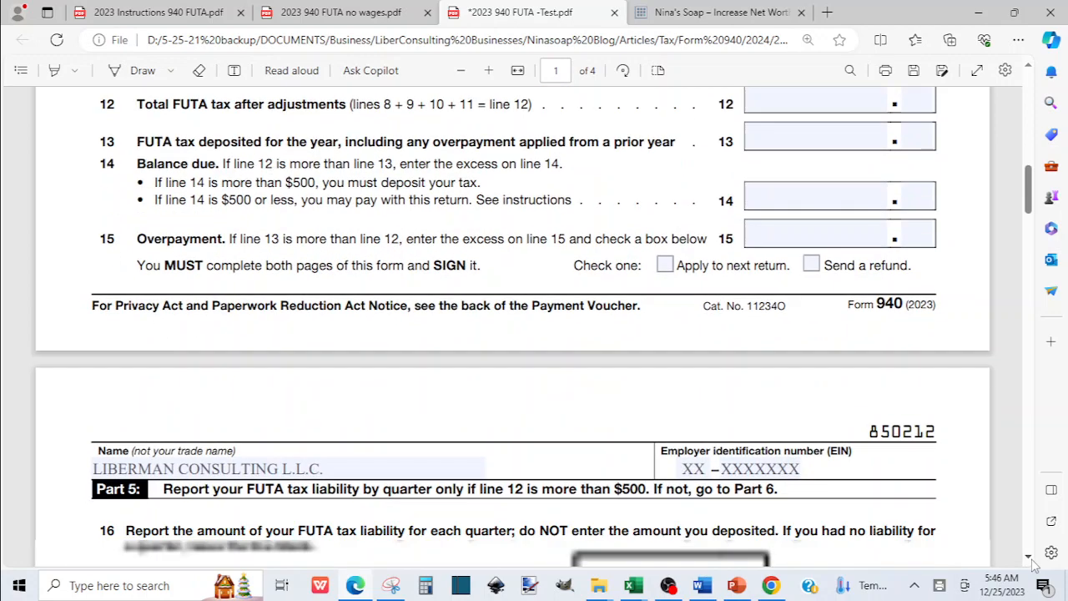
{"action": "left_click", "coordinate": [1031, 558]}
{"action": "left_click", "coordinate": [1031, 558]}
{"action": "left_click", "coordinate": [1031, 559]}
{"action": "left_click", "coordinate": [1033, 561]}
{"action": "left_click", "coordinate": [1033, 561]}
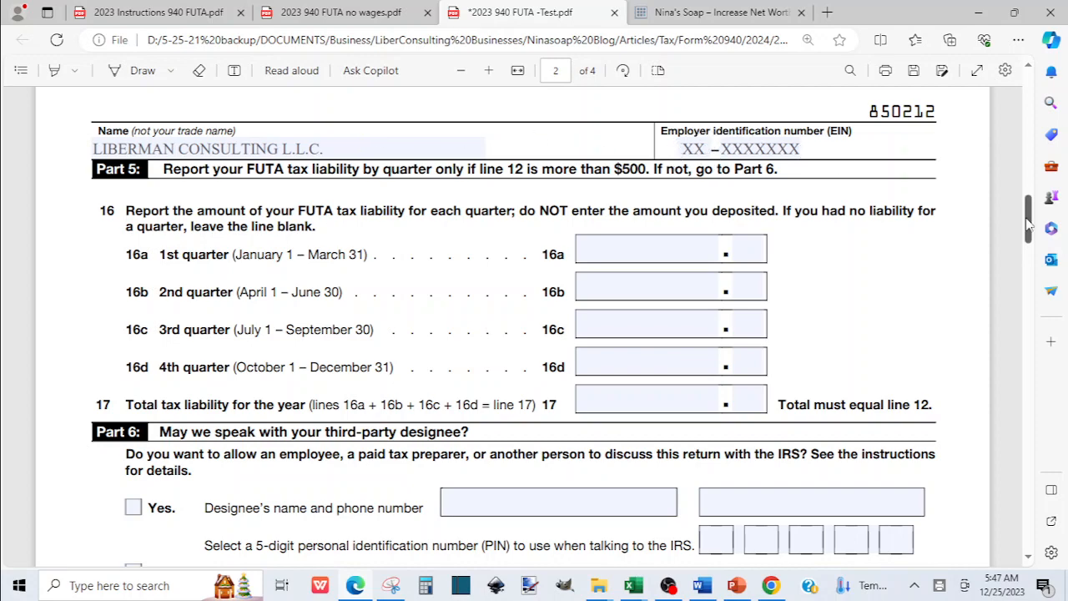
{"action": "left_click_drag", "start_coordinate": [1029, 224], "coordinate": [1017, 93]}
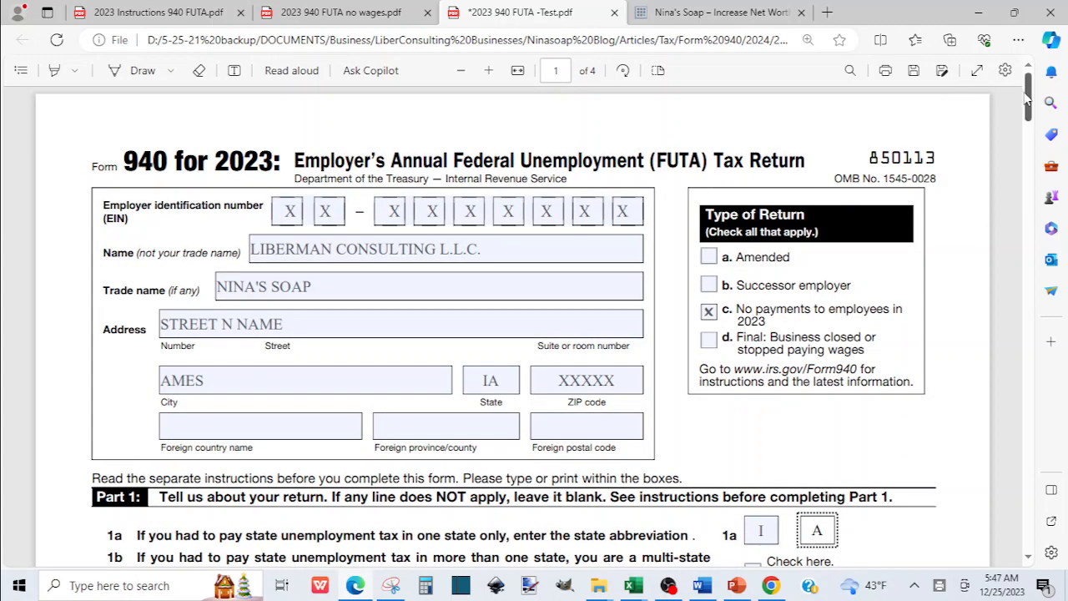
{"action": "left_click_drag", "start_coordinate": [1028, 98], "coordinate": [1039, 211]}
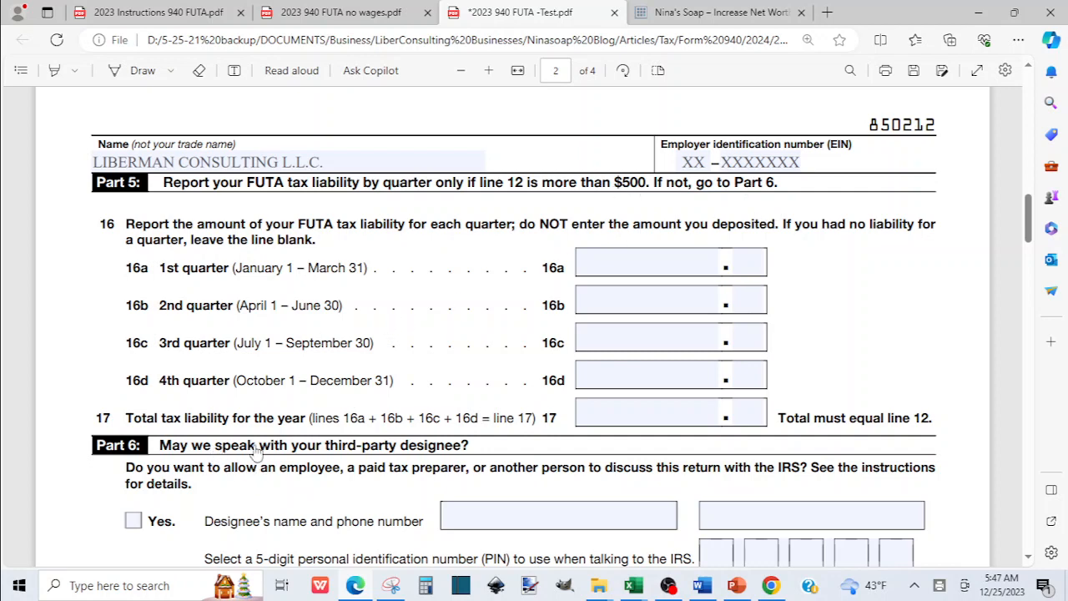
Scroll down to Part 6 and check No for allowing a third-party designee.
{"action": "left_click", "coordinate": [1028, 557]}
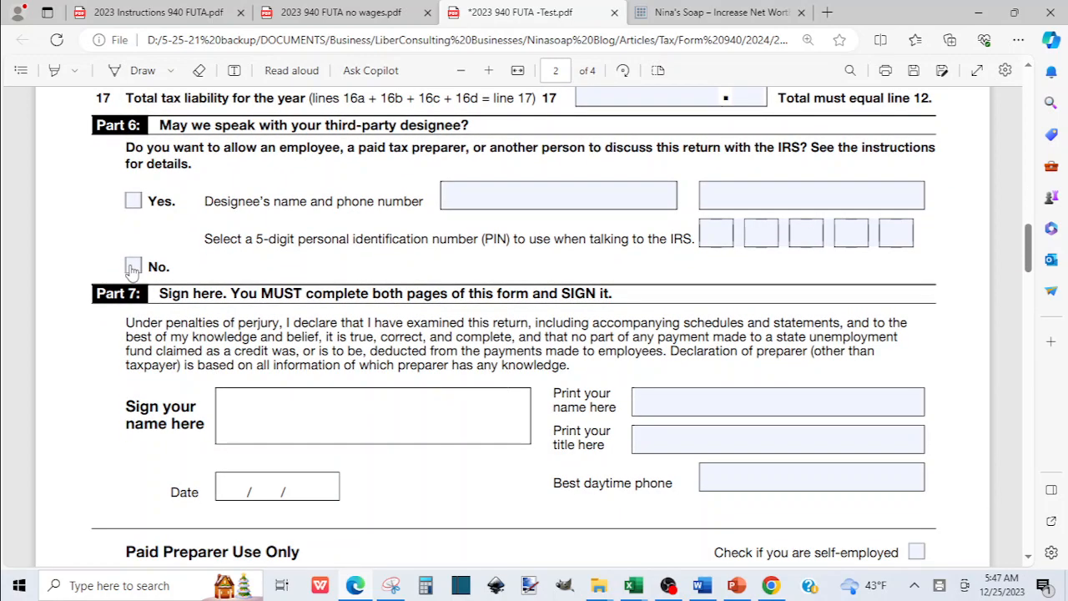
{"action": "left_click", "coordinate": [134, 267]}
{"action": "left_click", "coordinate": [1028, 561]}
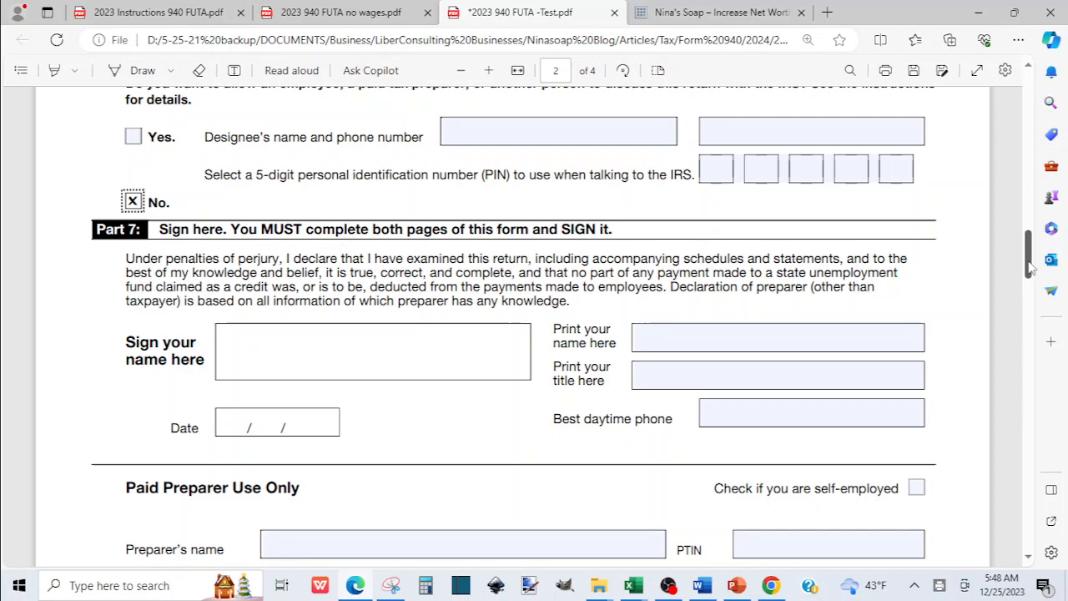
{"action": "left_click_drag", "start_coordinate": [1030, 269], "coordinate": [1028, 105]}
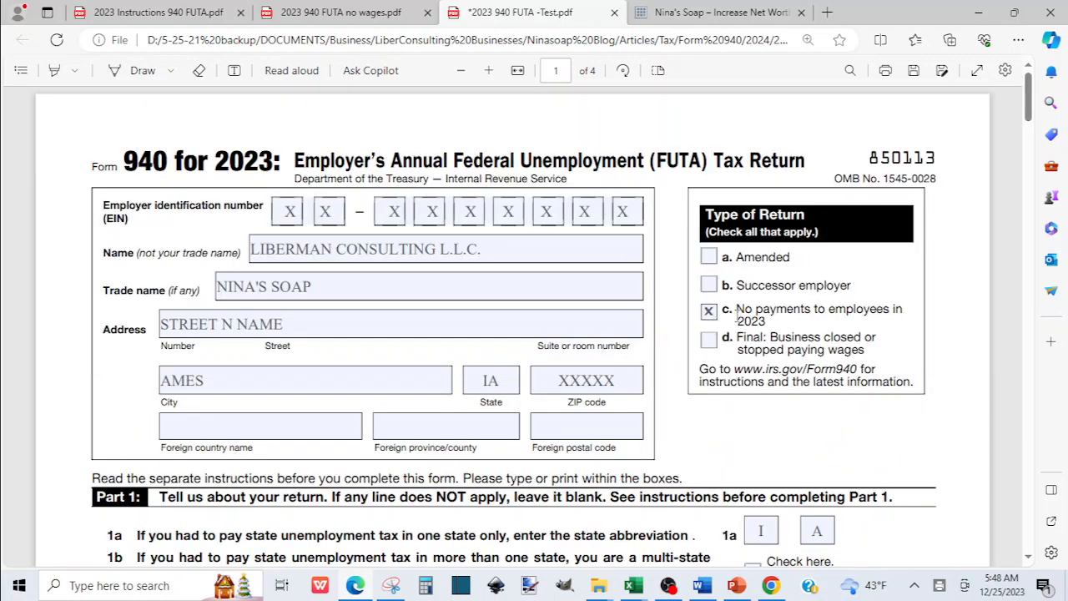
{"action": "left_click_drag", "start_coordinate": [1028, 107], "coordinate": [1052, 257]}
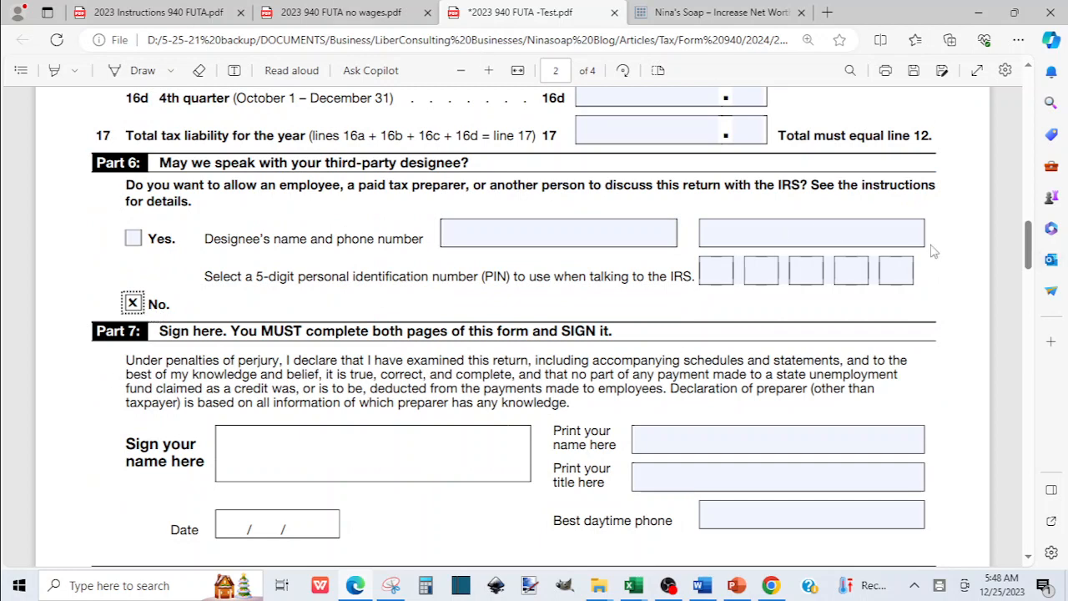
{"action": "left_click_drag", "start_coordinate": [1032, 245], "coordinate": [1032, 259]}
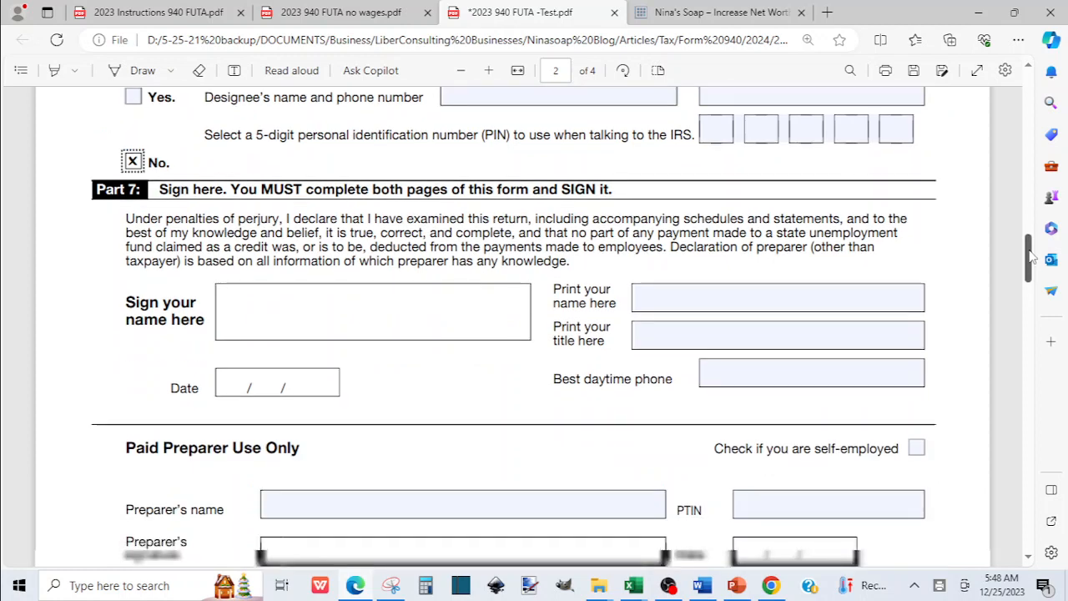
Enter the signer's printed name, title PRESIDENT and daytime phone XXX-XXXX in Part 7.
{"action": "left_click", "coordinate": [659, 299]}
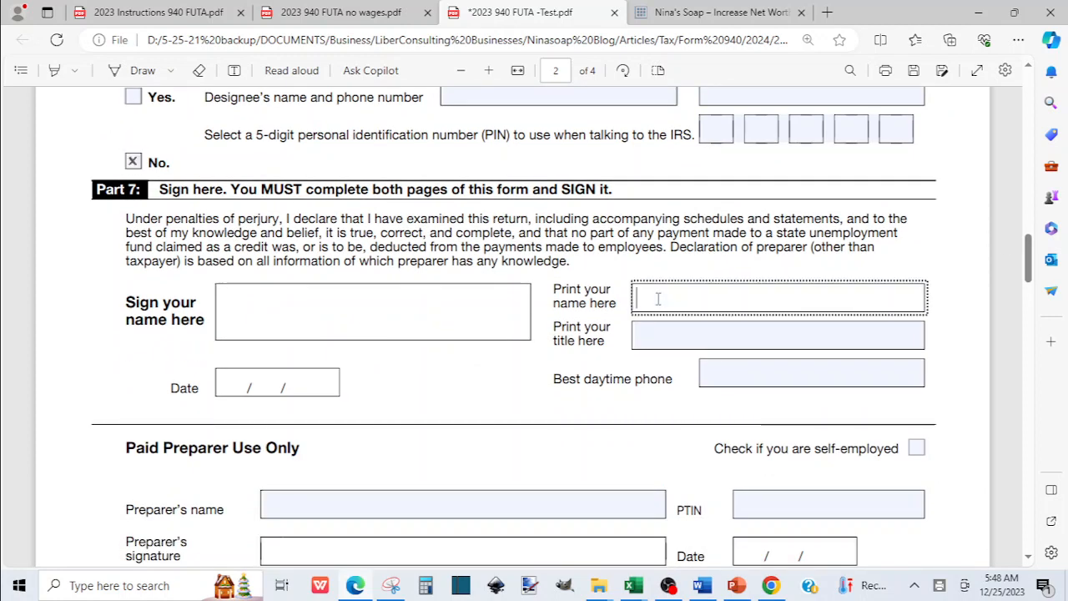
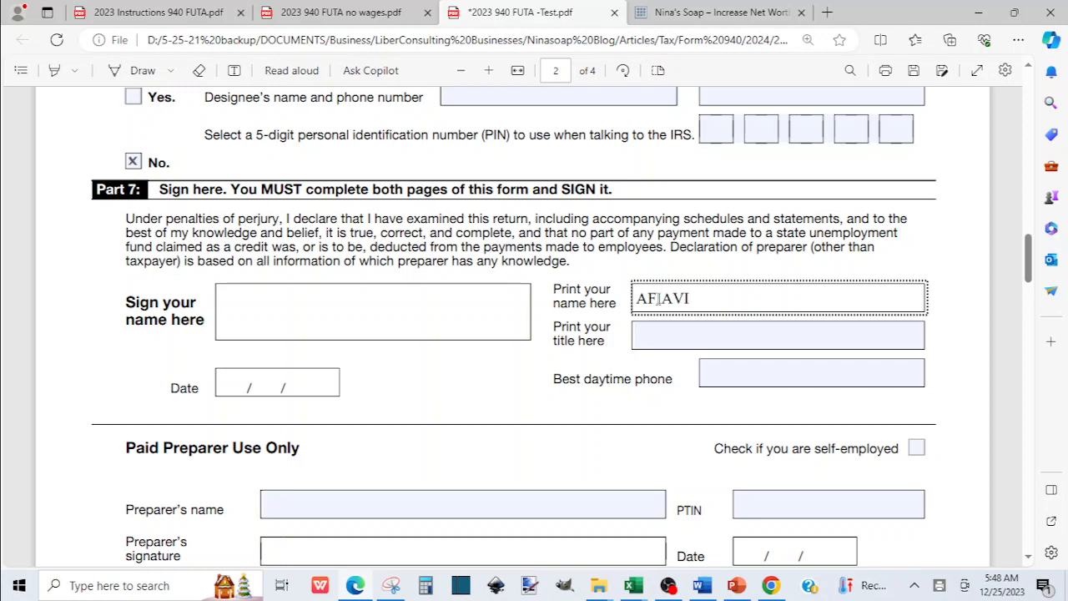
{"action": "left_click", "coordinate": [700, 332]}
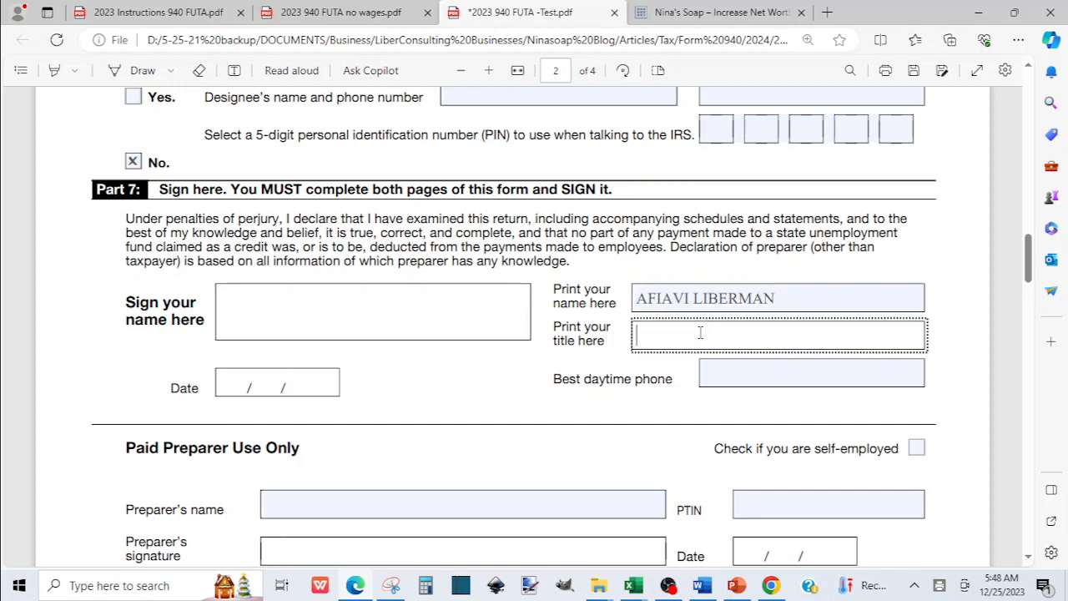
{"action": "type", "text": "PRESIDENT"}
{"action": "left_click", "coordinate": [755, 374]}
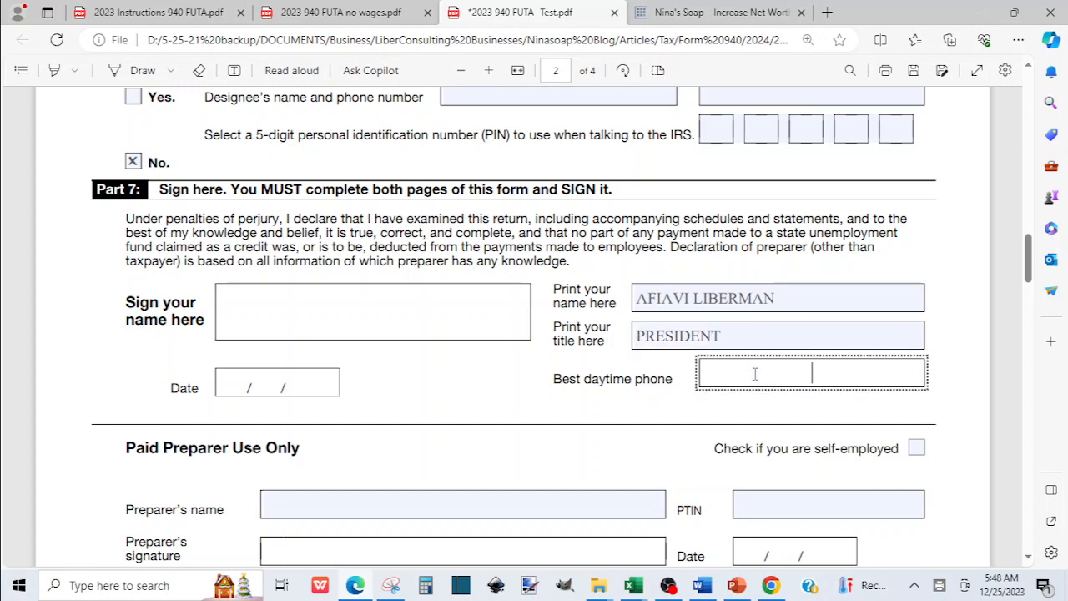
{"action": "type", "text": "XXX-XXXX"}
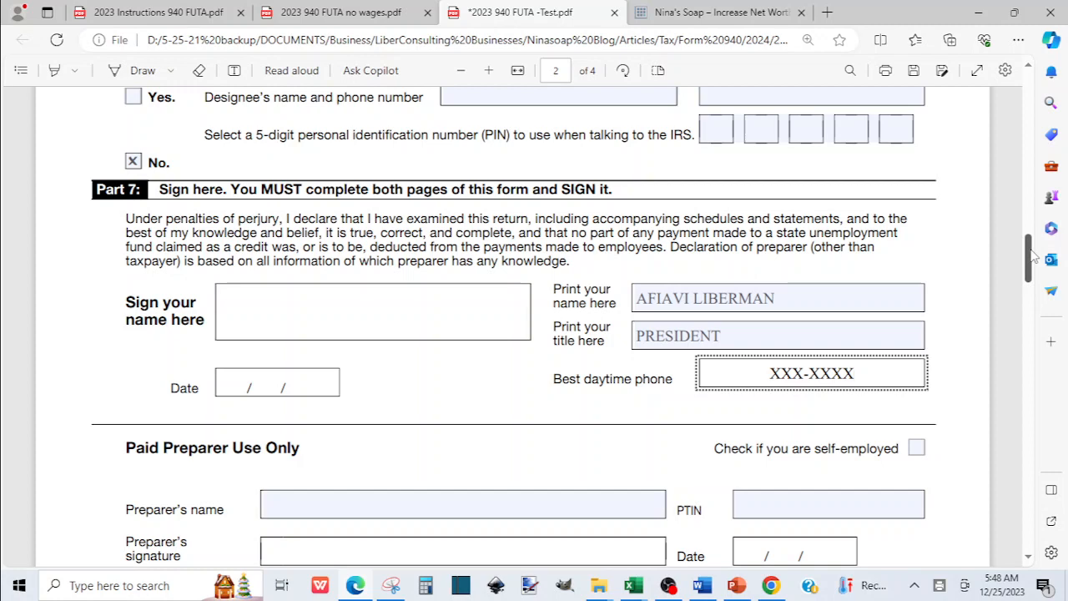
{"action": "scroll", "coordinate": [1033, 257], "scroll_direction": "down", "scroll_amount": 3}
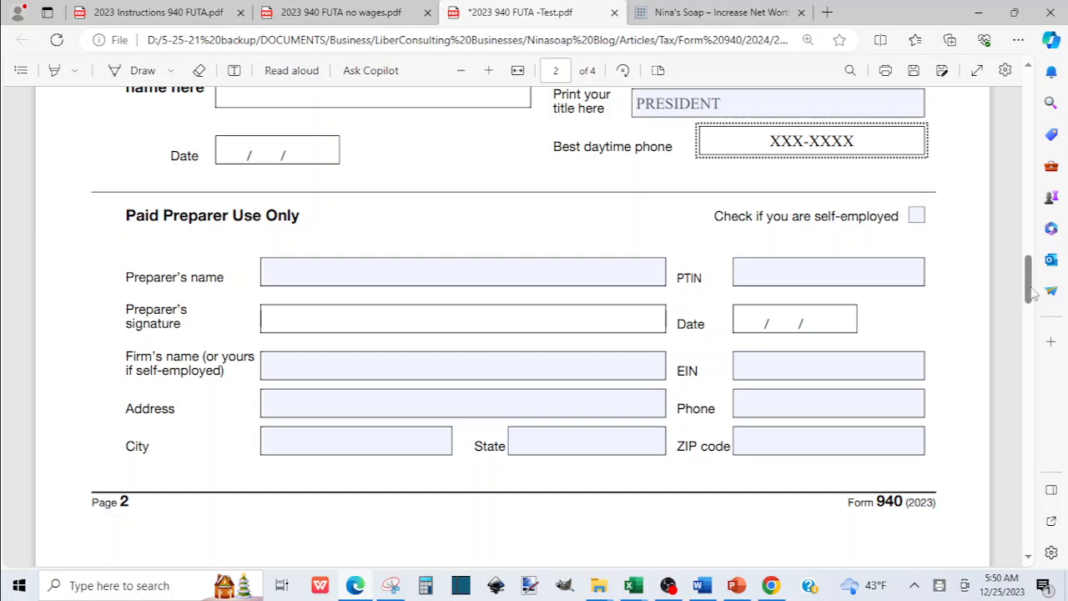
{"action": "left_click_drag", "start_coordinate": [1030, 284], "coordinate": [1039, 411]}
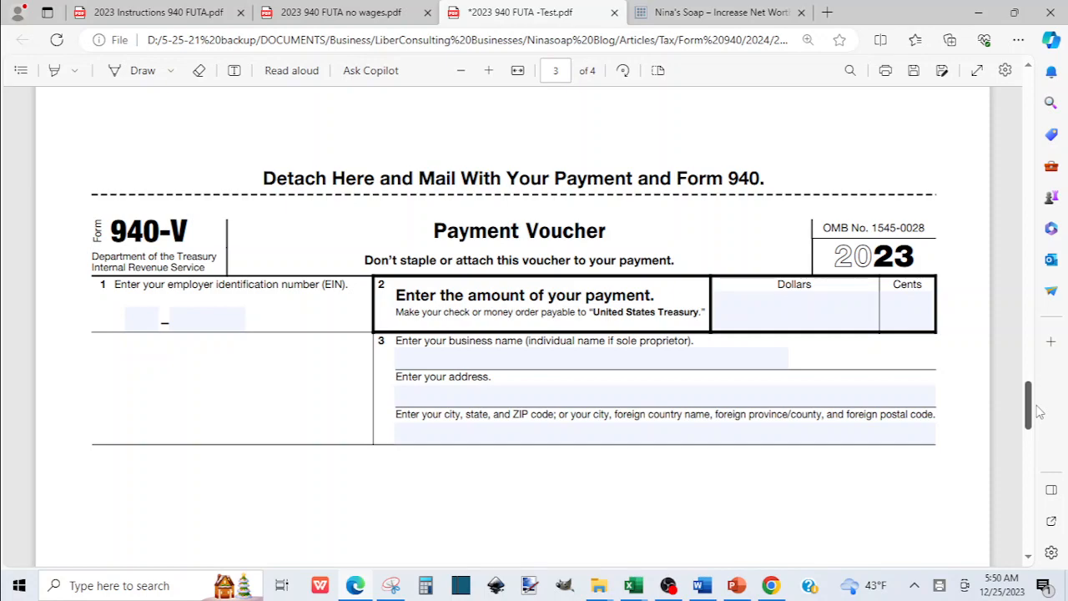
{"action": "mouse_move", "coordinate": [1039, 410]}
{"action": "left_mouse_down"}
{"action": "mouse_move", "coordinate": [1004, 251]}
{"action": "mouse_move", "coordinate": [1025, 305]}
{"action": "left_mouse_up"}
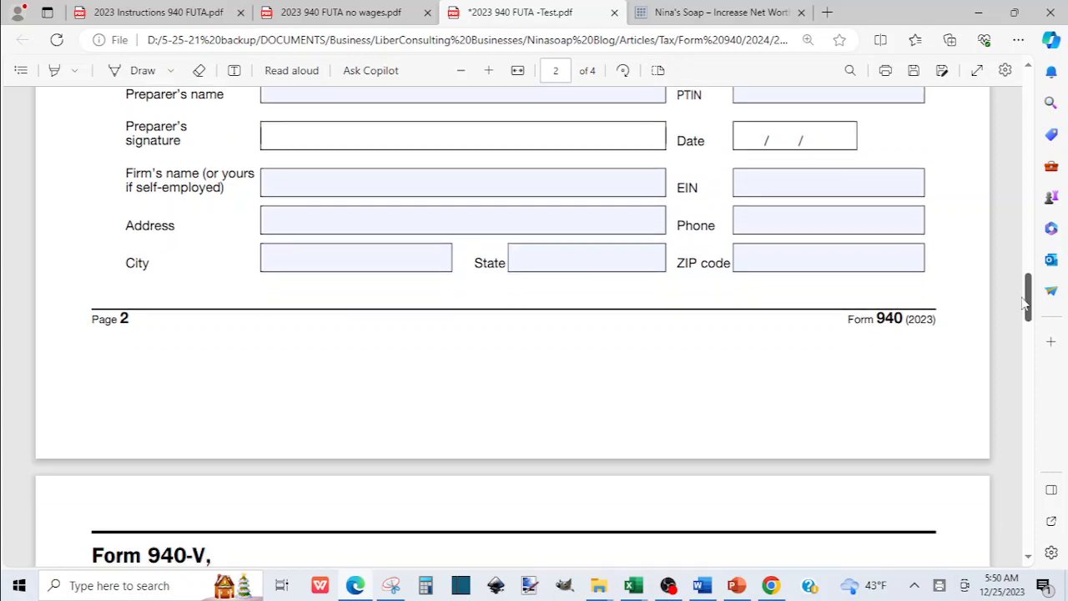
{"action": "mouse_move", "coordinate": [1027, 305]}
{"action": "left_mouse_down"}
{"action": "mouse_move", "coordinate": [1032, 326]}
{"action": "mouse_move", "coordinate": [984, 170]}
{"action": "mouse_move", "coordinate": [981, 96]}
{"action": "left_mouse_up"}
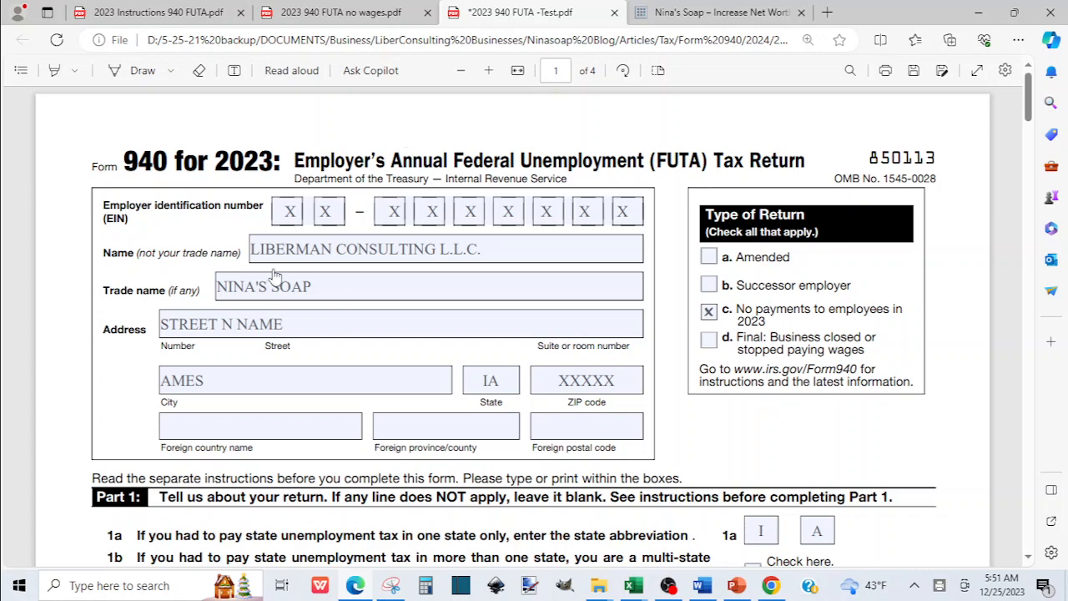
{"action": "left_click", "coordinate": [164, 16]}
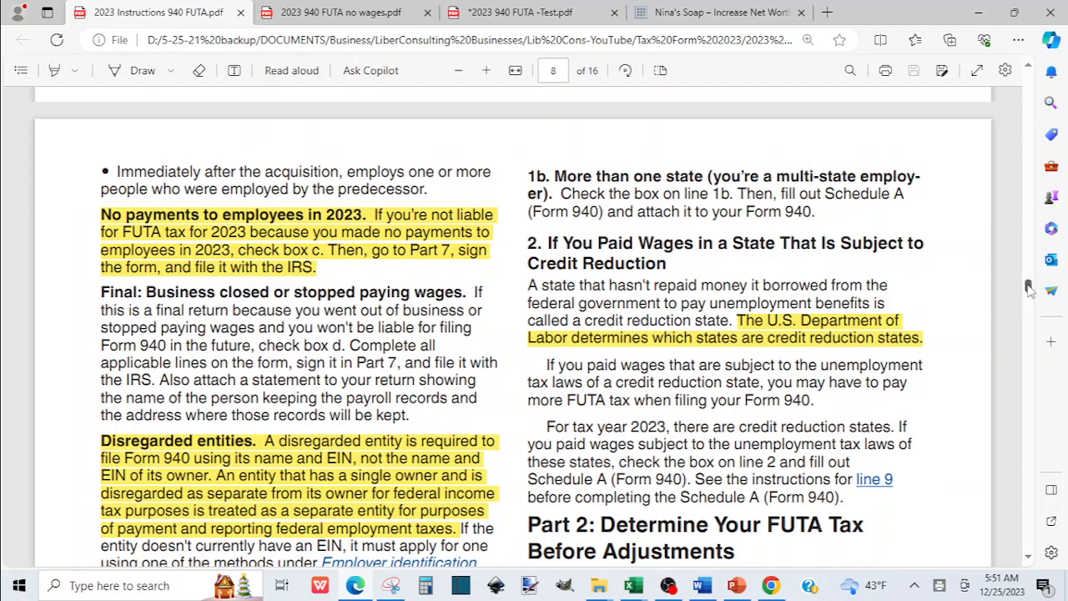
{"action": "left_click_drag", "start_coordinate": [1030, 288], "coordinate": [1035, 182]}
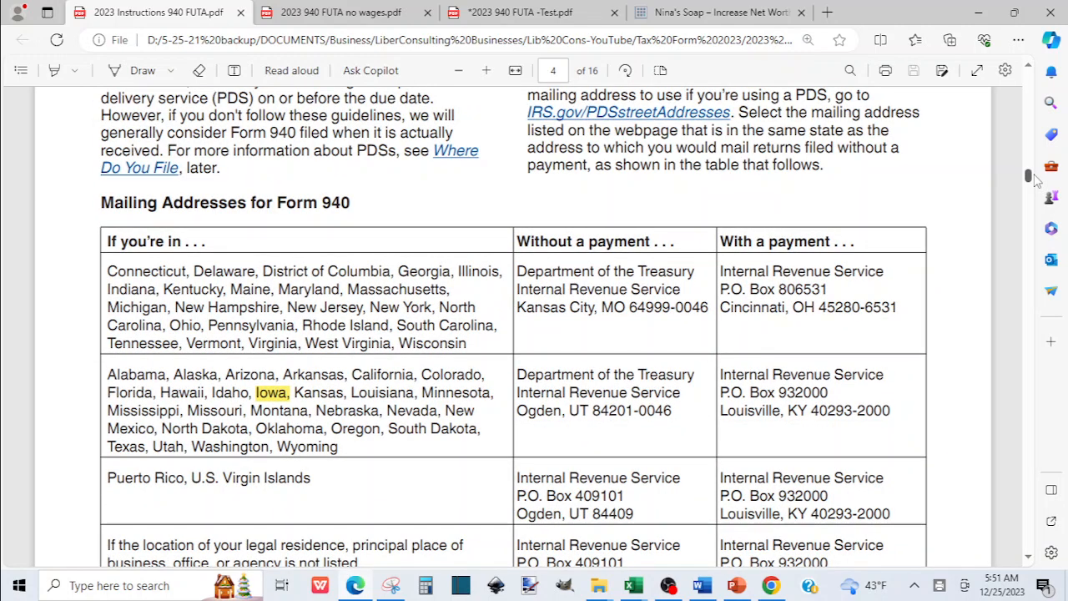
{"action": "scroll", "coordinate": [1034, 182], "scroll_direction": "down", "scroll_amount": 1}
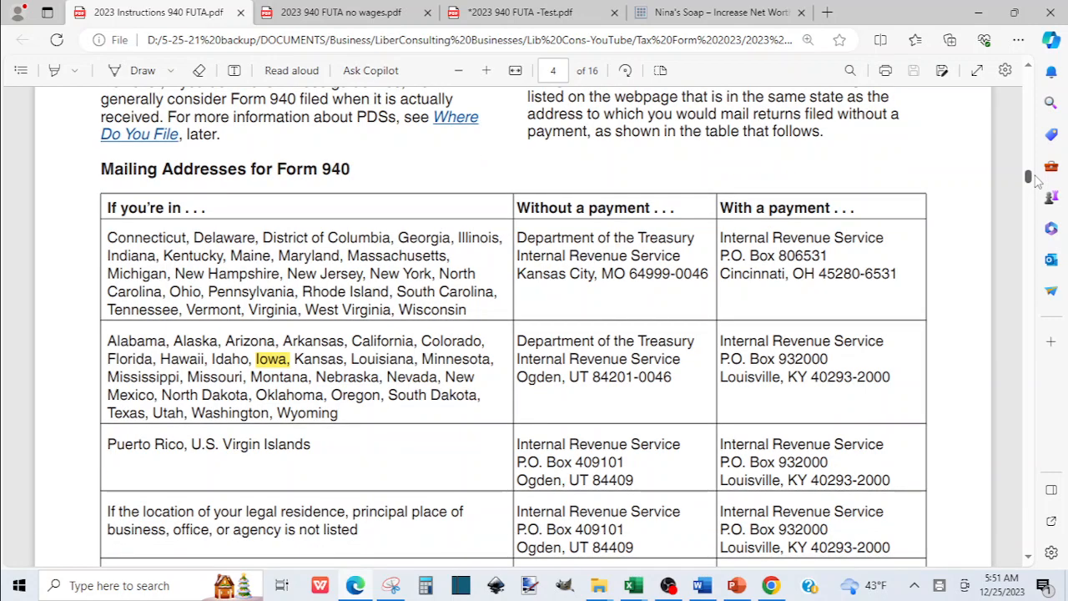
{"action": "scroll", "coordinate": [1034, 182], "scroll_direction": "down", "scroll_amount": 2}
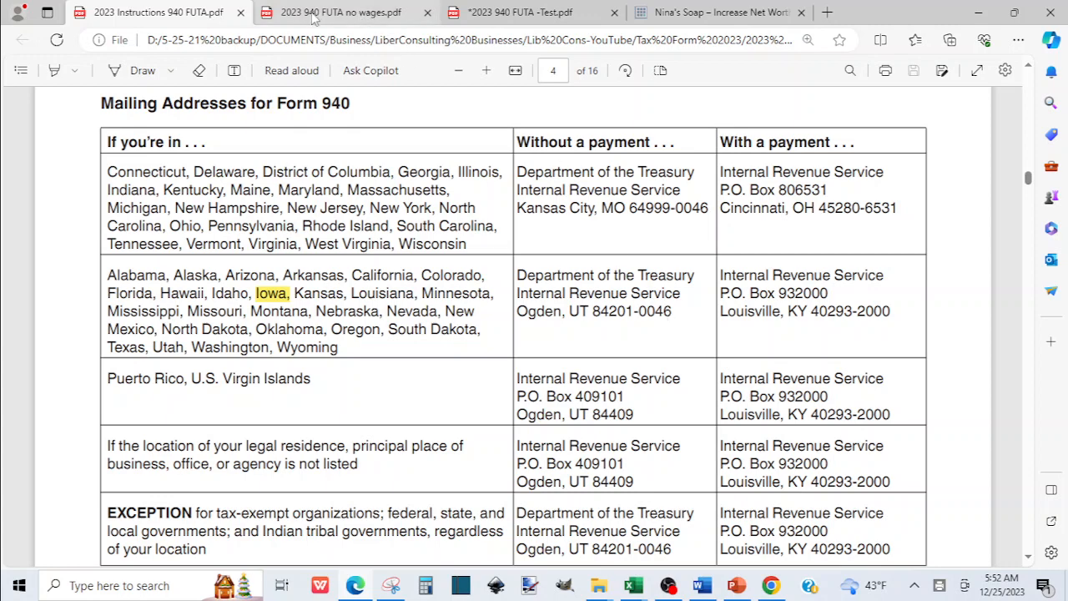
{"action": "left_click", "coordinate": [534, 16]}
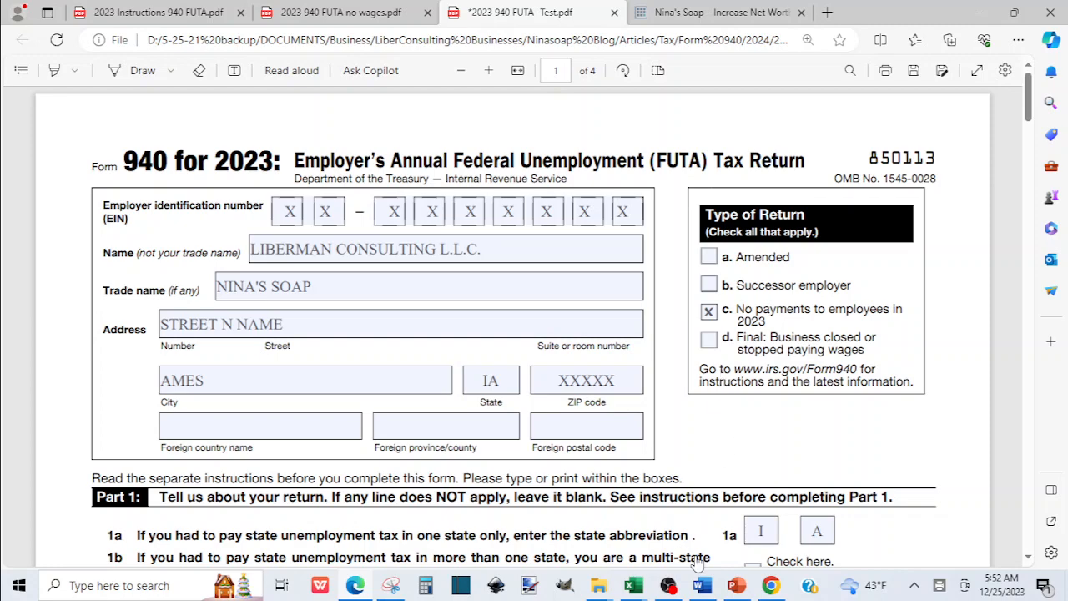
Switch OBS Studio to the 'Scene with Yeti Mic Webcam' scene, then return to Edge.
{"action": "left_click", "coordinate": [668, 585]}
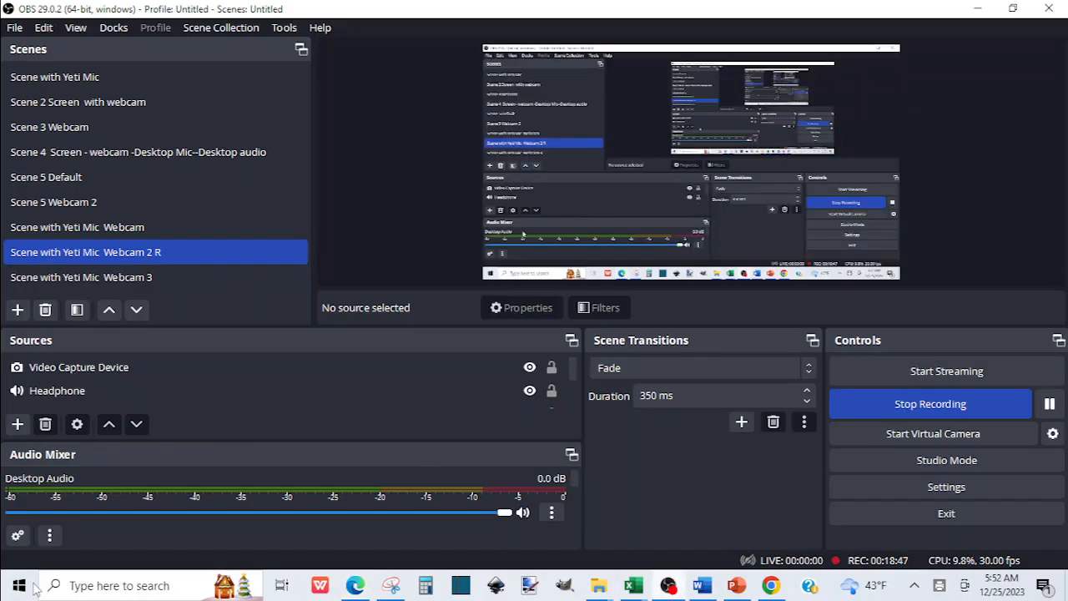
{"action": "left_click", "coordinate": [107, 227]}
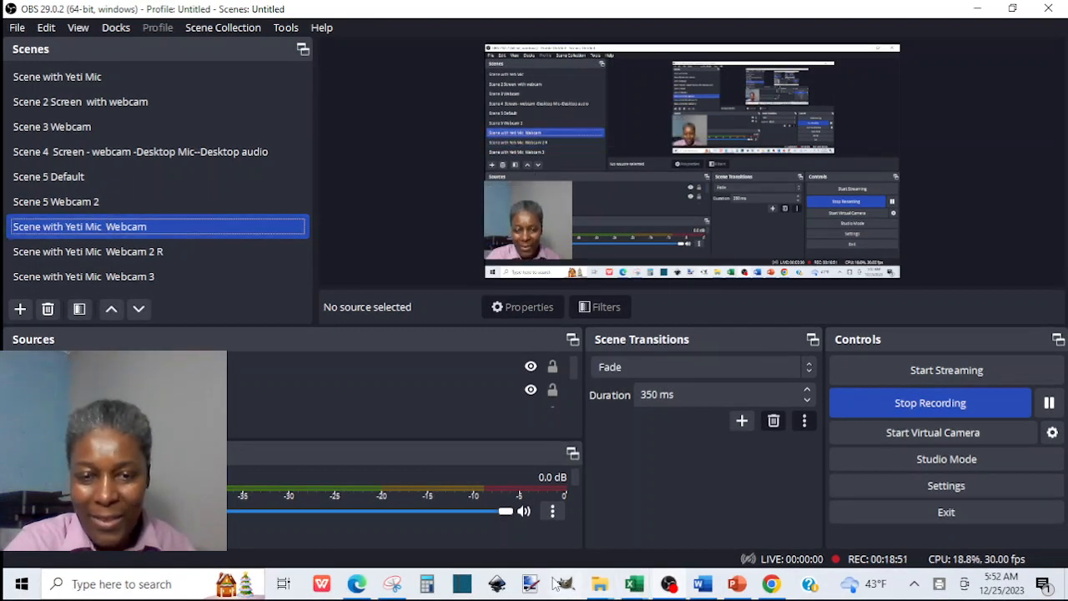
{"action": "left_click", "coordinate": [358, 586]}
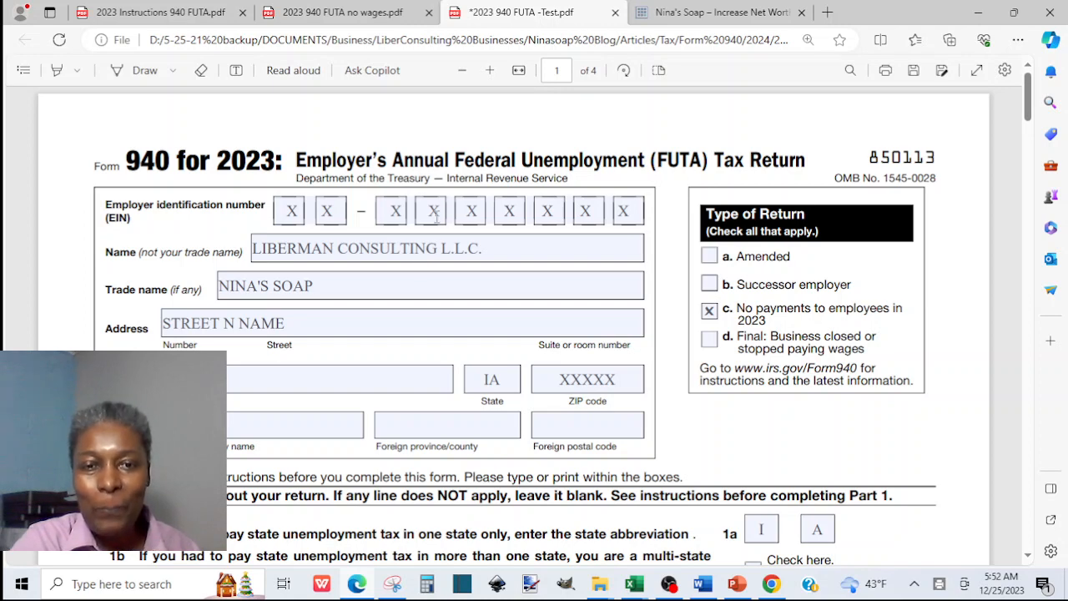
Browse the Nina's Soap site's Free Download links, then switch to the 2023 940 FUTA no wages.pdf form.
{"action": "left_click", "coordinate": [692, 13]}
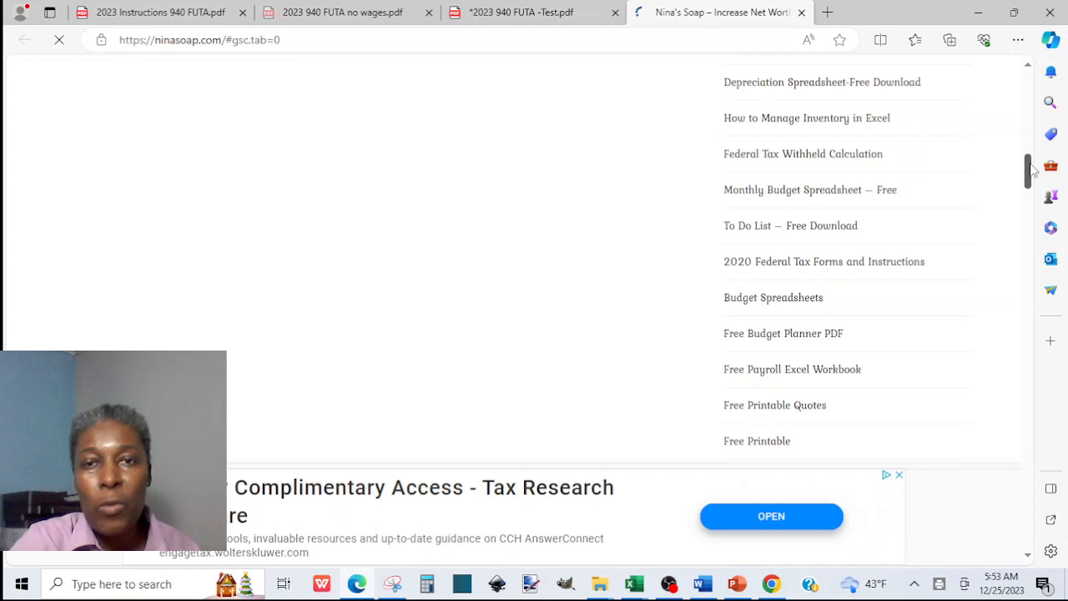
{"action": "left_click_drag", "start_coordinate": [1033, 169], "coordinate": [1033, 148]}
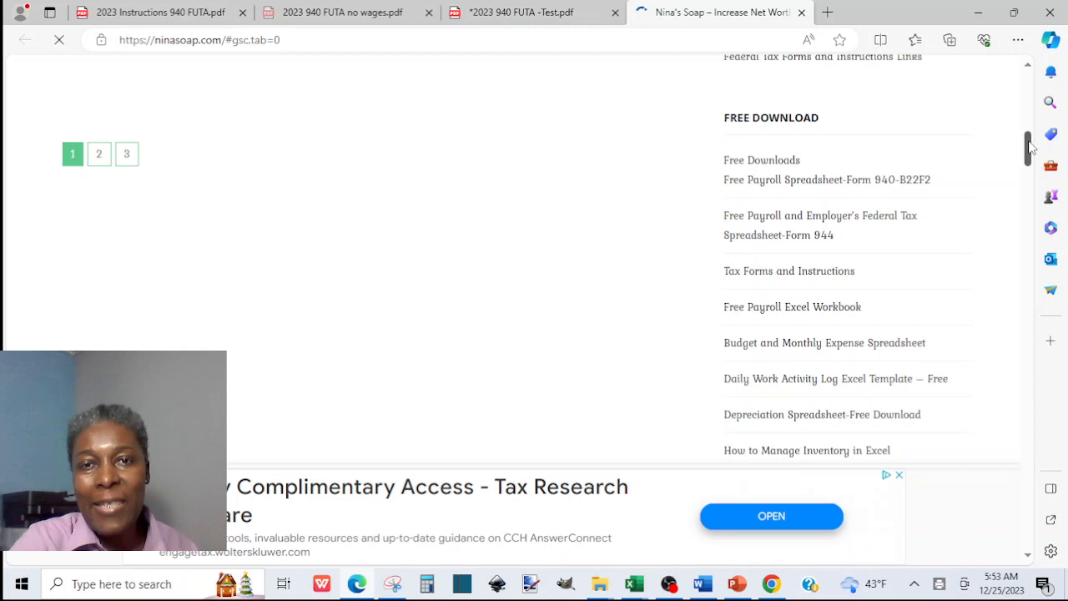
{"action": "left_click", "coordinate": [335, 13]}
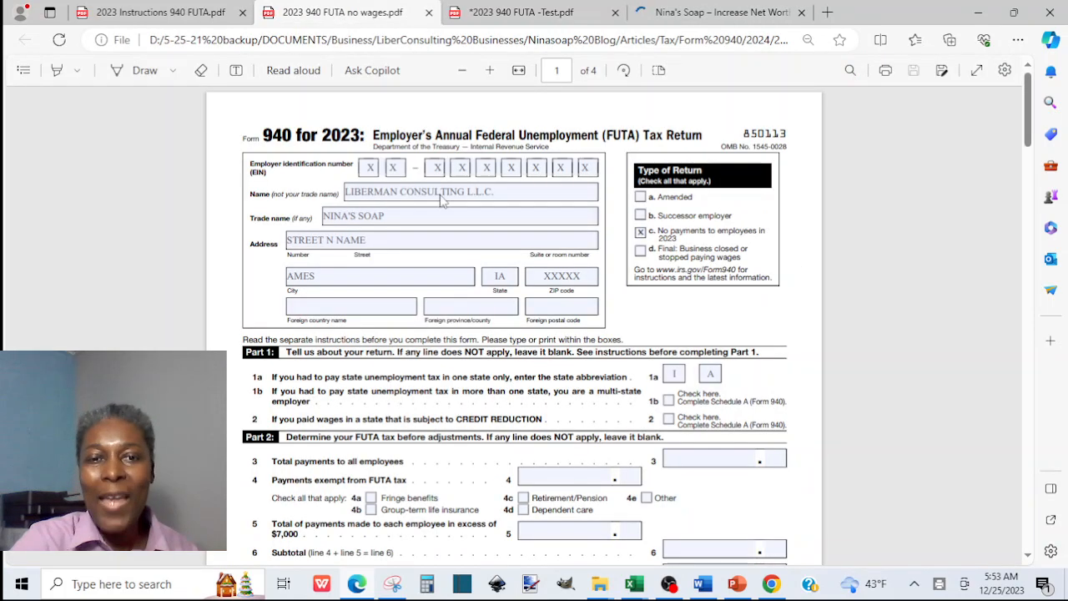
Switch back to the *2023 940 FUTA -Test.pdf form on page 1.
{"action": "left_click", "coordinate": [504, 17]}
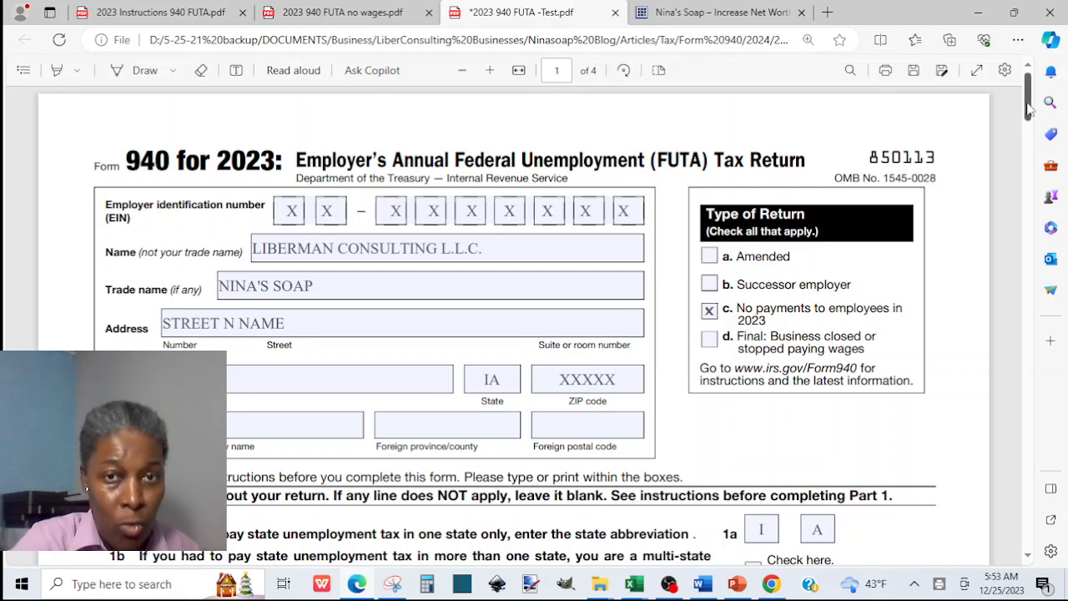
Scroll through the partly filled Form 940 draft, then bring OBS Studio to the front.
{"action": "left_click_drag", "start_coordinate": [1031, 108], "coordinate": [1035, 146]}
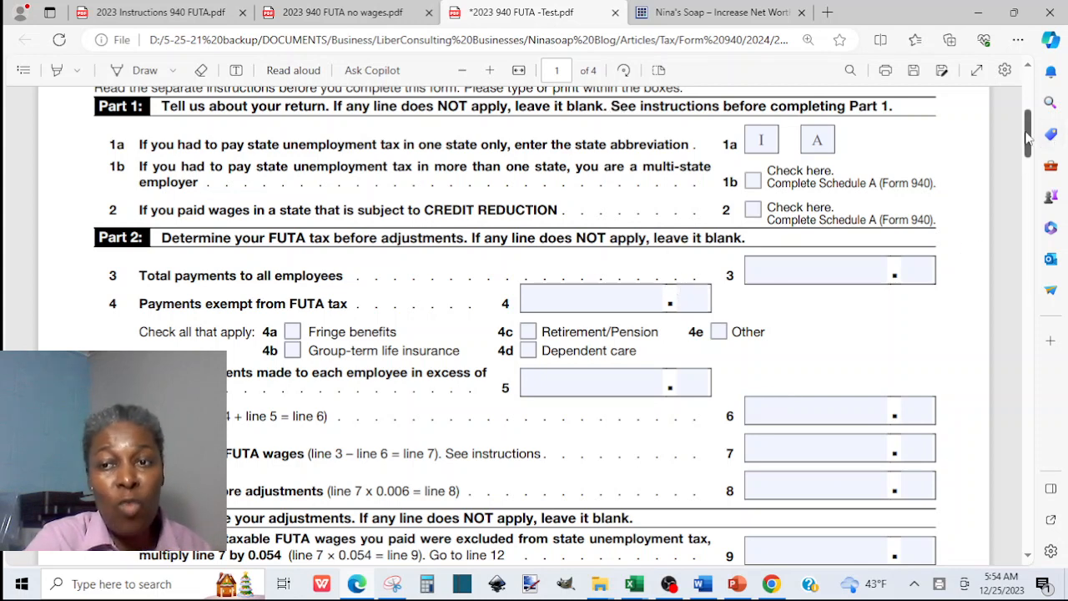
{"action": "left_click_drag", "start_coordinate": [1029, 136], "coordinate": [1029, 97]}
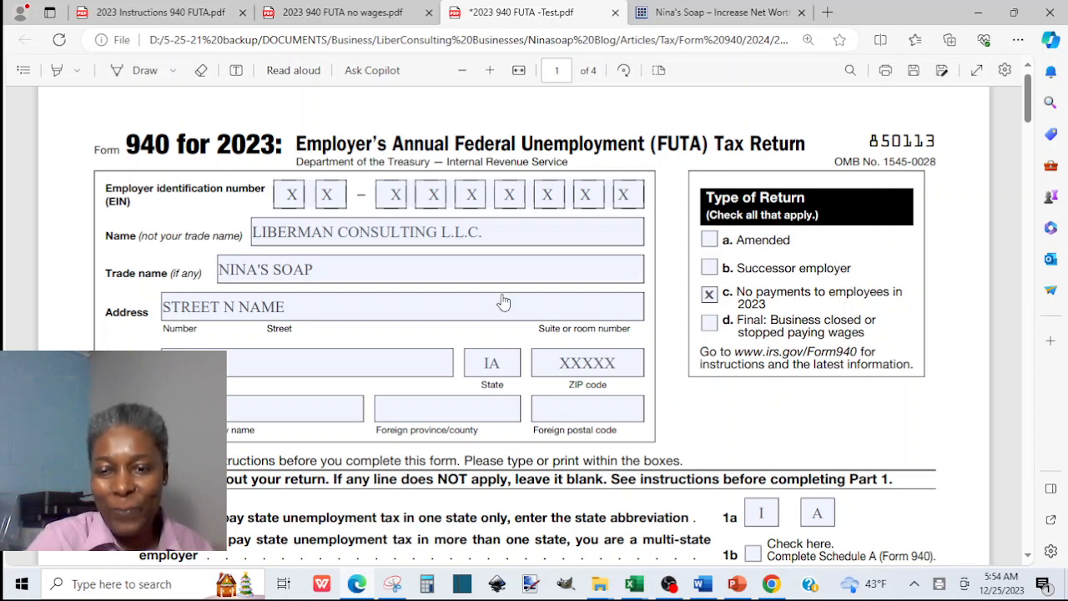
{"action": "left_click", "coordinate": [669, 588]}
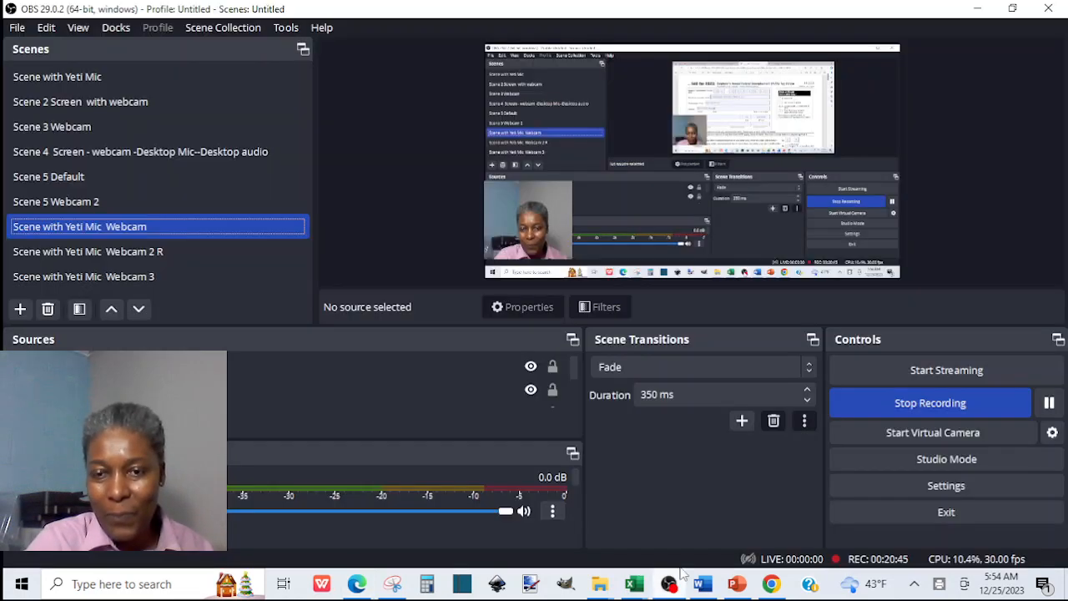